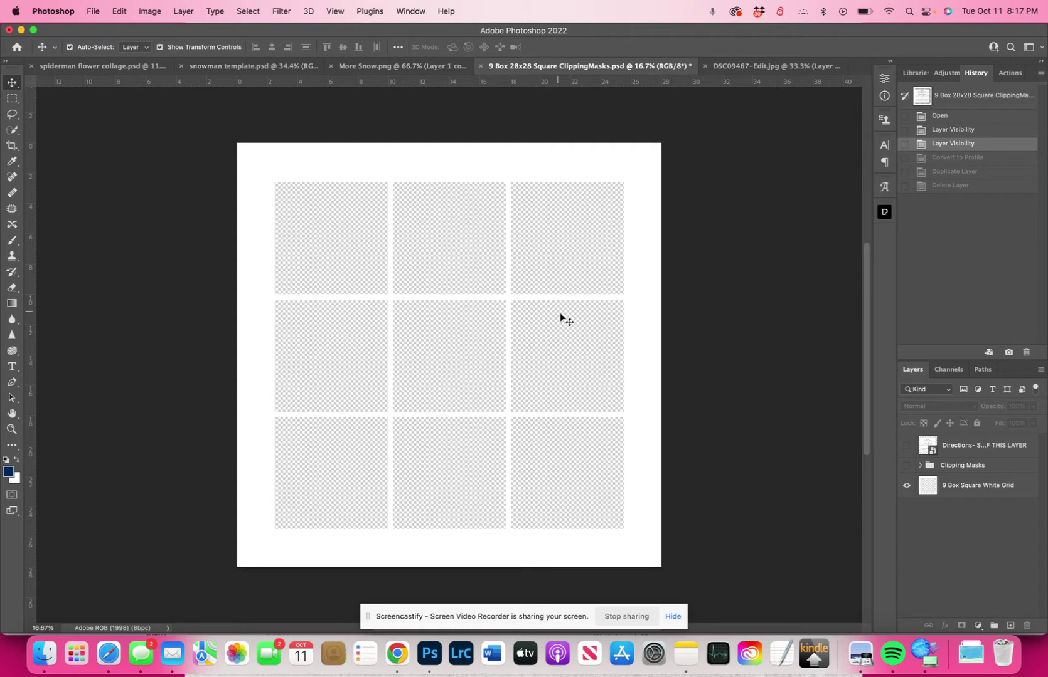
Examine the template's Directions layer and the contents of the Clipping Masks group, leaving both hidden with the group collapsed
{"action": "scroll", "coordinate": [574, 328], "scroll_direction": "up", "scroll_amount": 1}
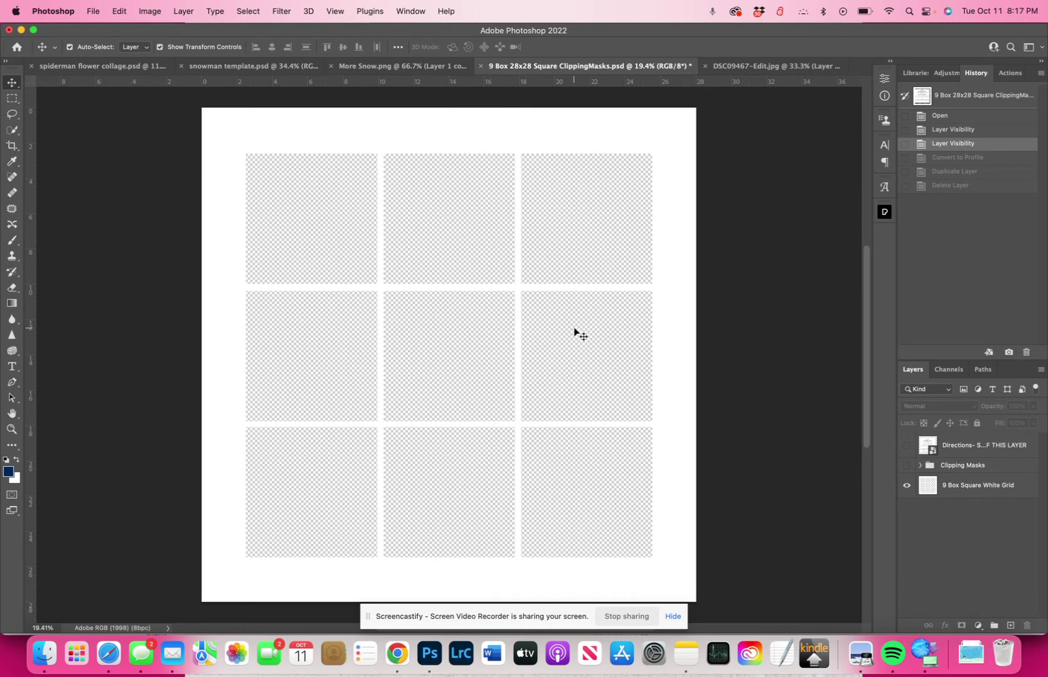
{"action": "left_click", "coordinate": [905, 445]}
{"action": "left_click", "coordinate": [906, 465]}
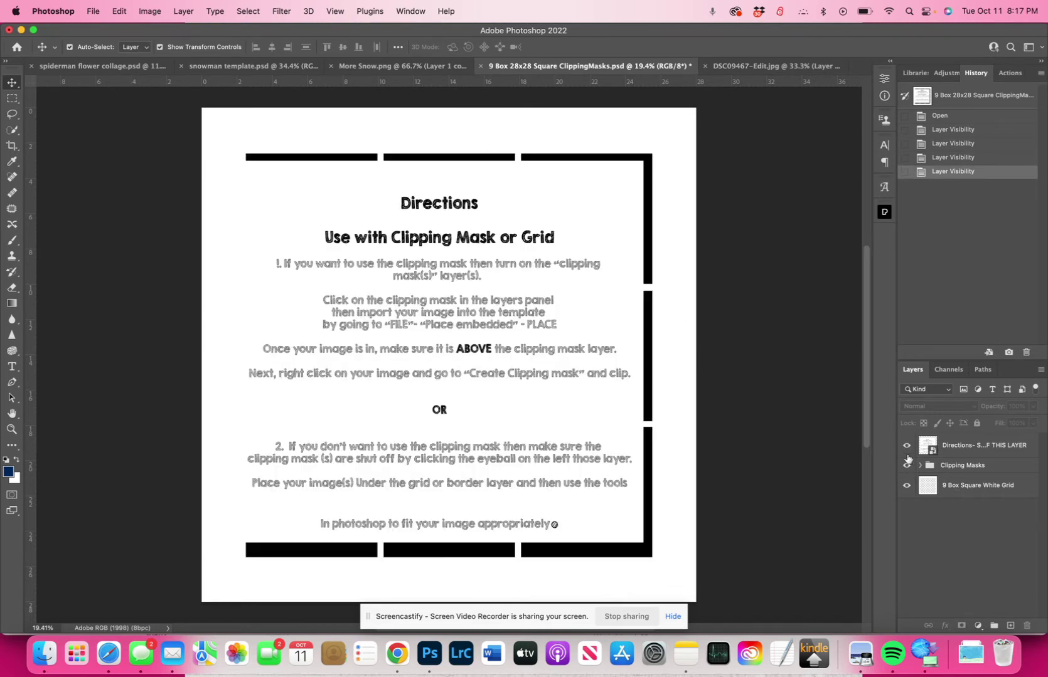
{"action": "left_click", "coordinate": [905, 445]}
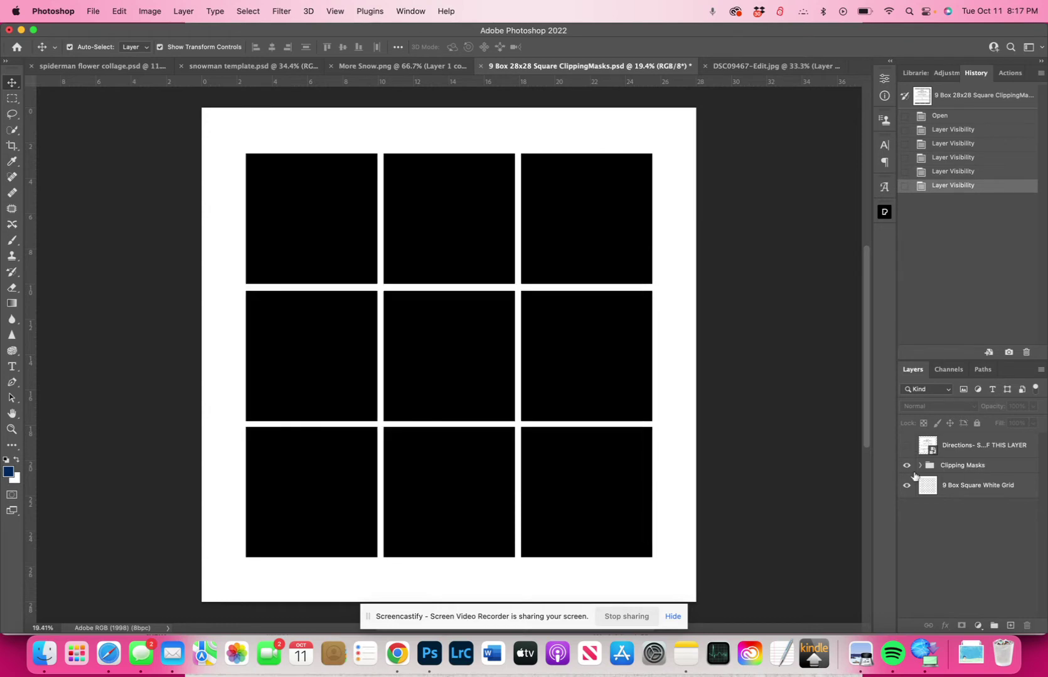
{"action": "left_click", "coordinate": [919, 465]}
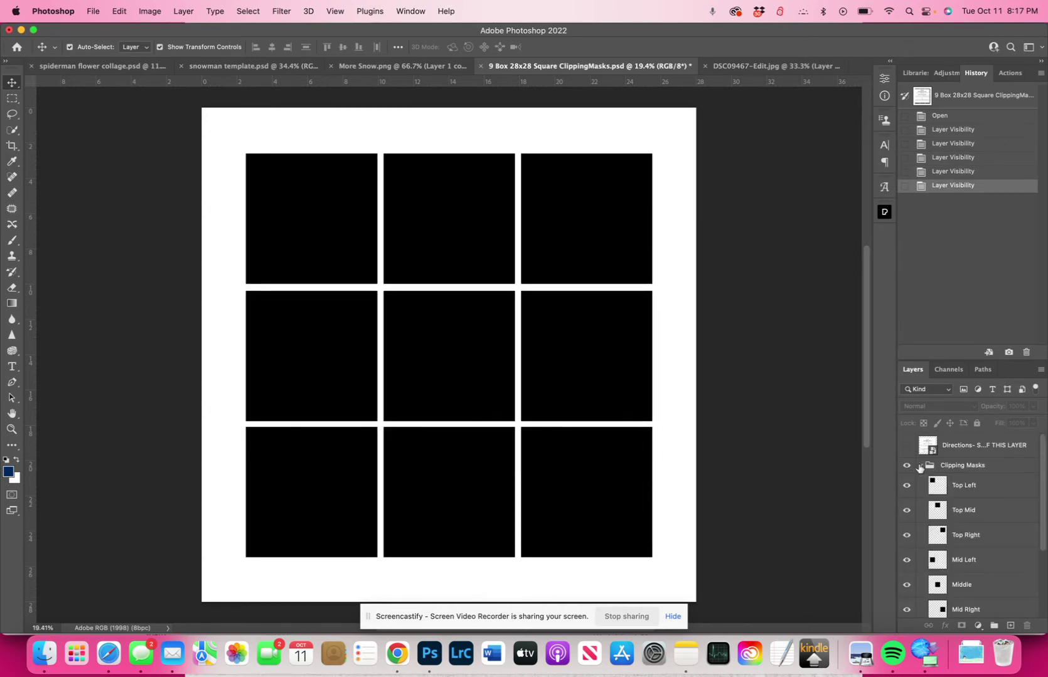
{"action": "left_click", "coordinate": [919, 466]}
{"action": "left_click", "coordinate": [906, 465]}
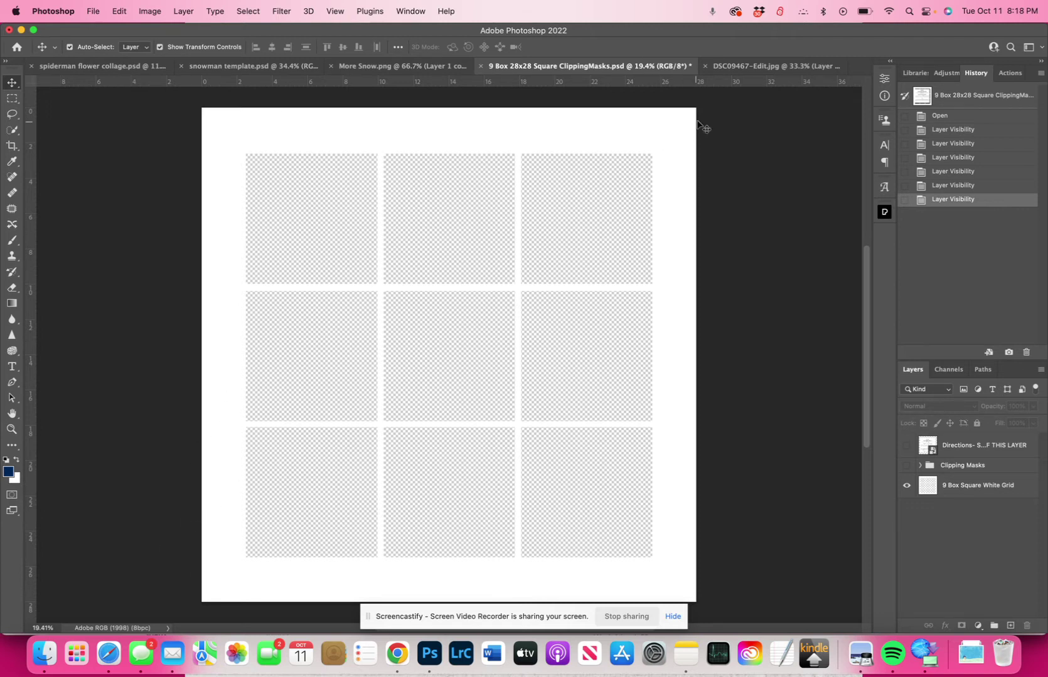
Check the color mode and bit depth of the DSC09467-Edit.jpg photo and of the 9 Box template
{"action": "left_click", "coordinate": [736, 66]}
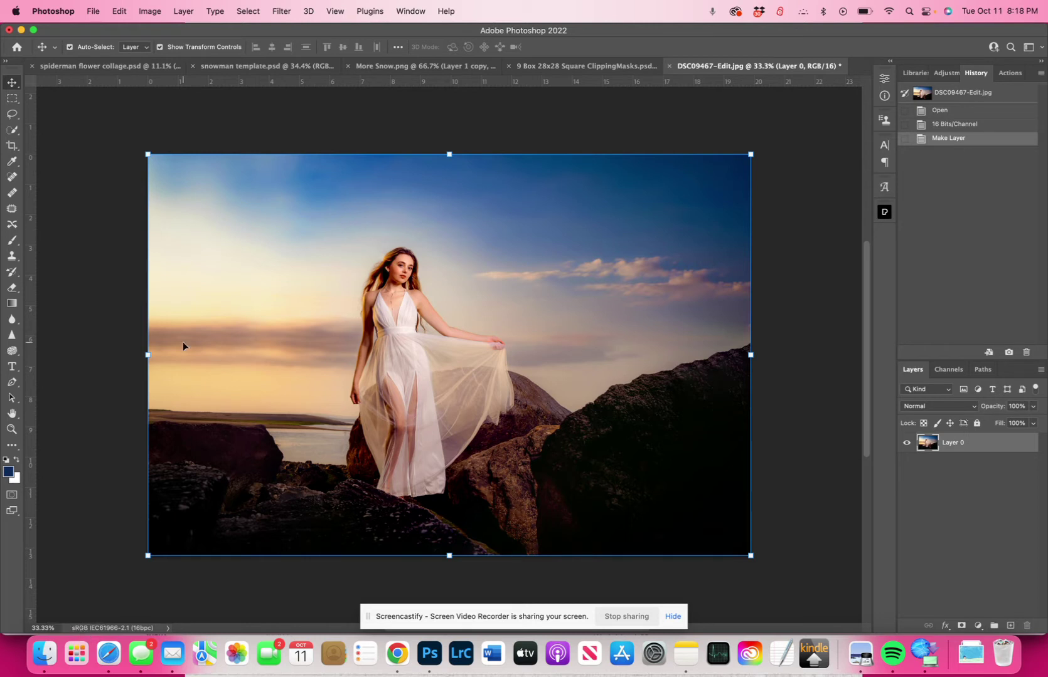
{"action": "left_click", "coordinate": [148, 12]}
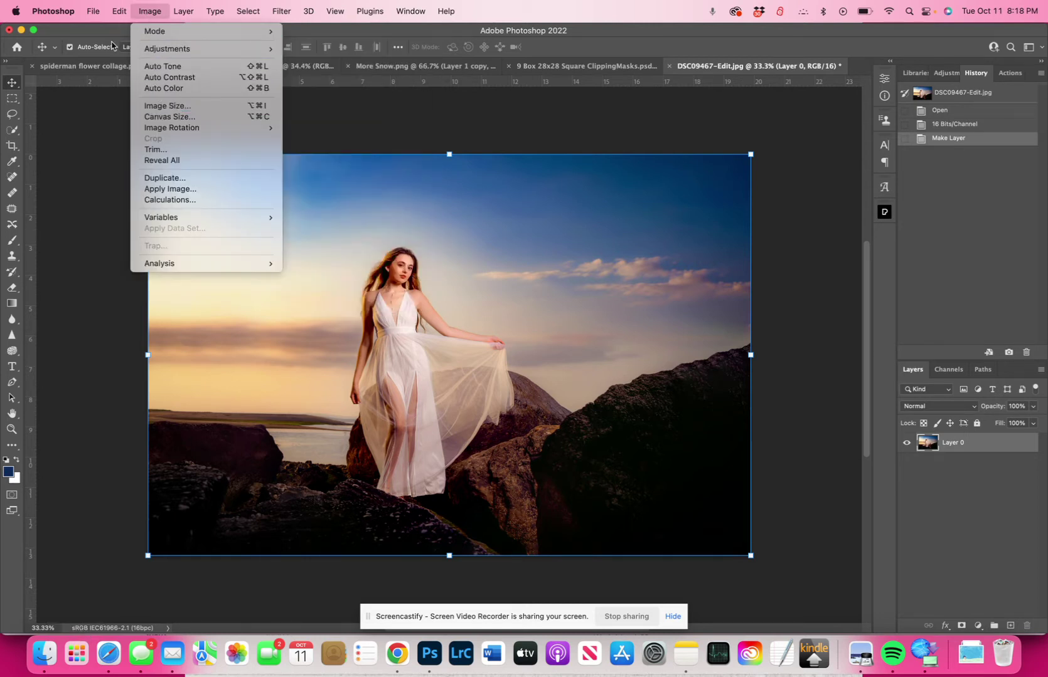
{"action": "mouse_move", "coordinate": [157, 30]}
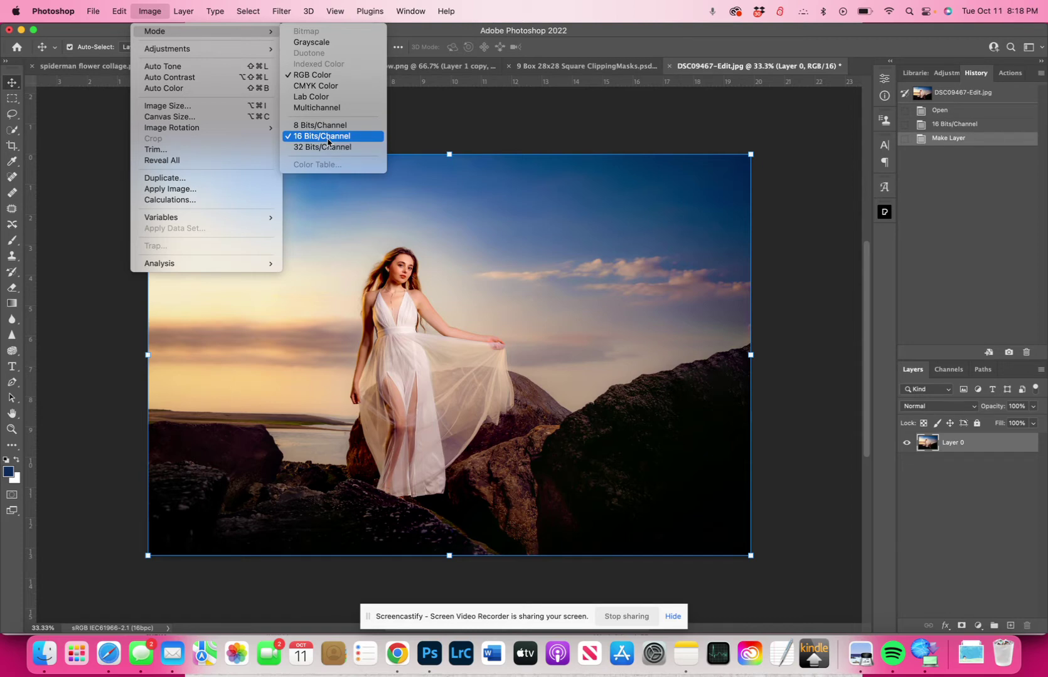
{"action": "left_click", "coordinate": [425, 111]}
{"action": "left_click", "coordinate": [591, 66]}
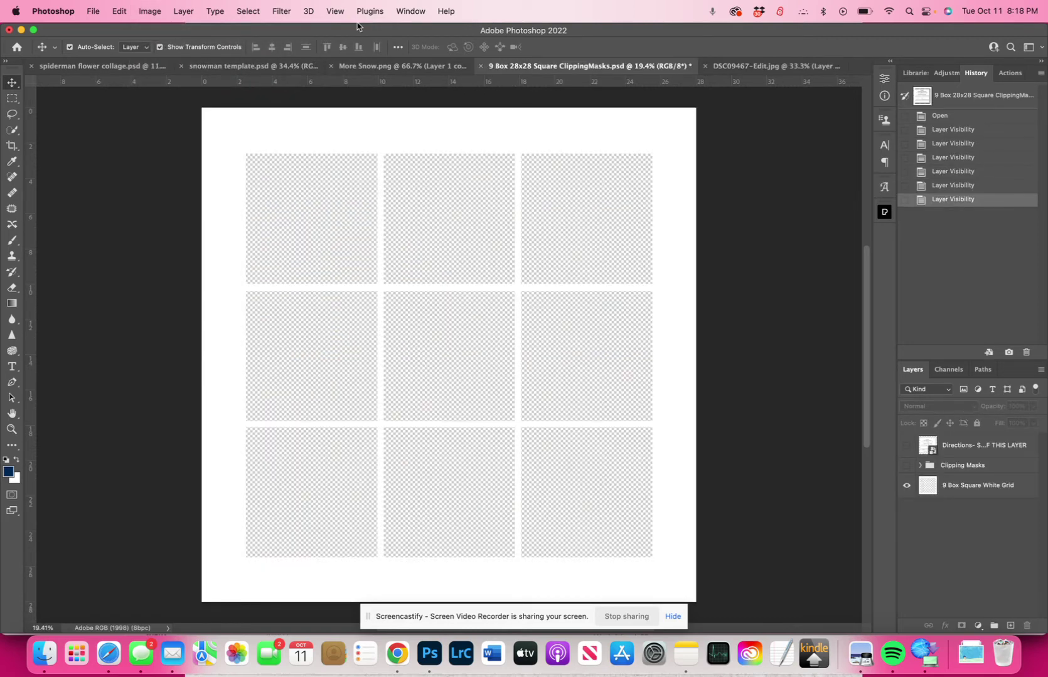
{"action": "left_click", "coordinate": [154, 12]}
{"action": "mouse_move", "coordinate": [162, 31]}
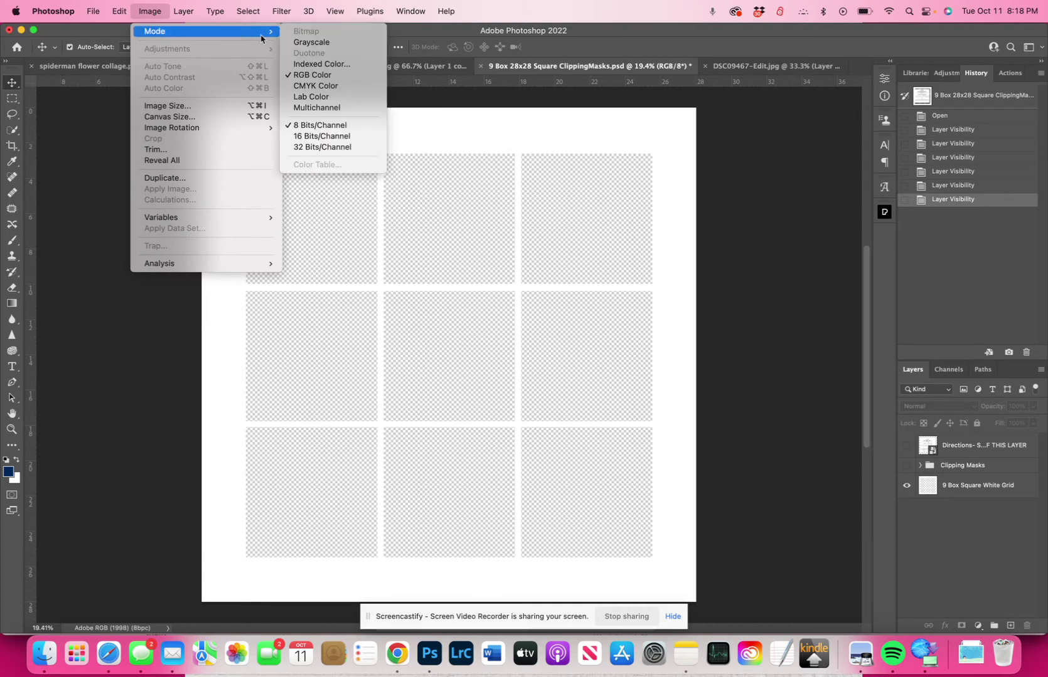
{"action": "left_click", "coordinate": [143, 509]}
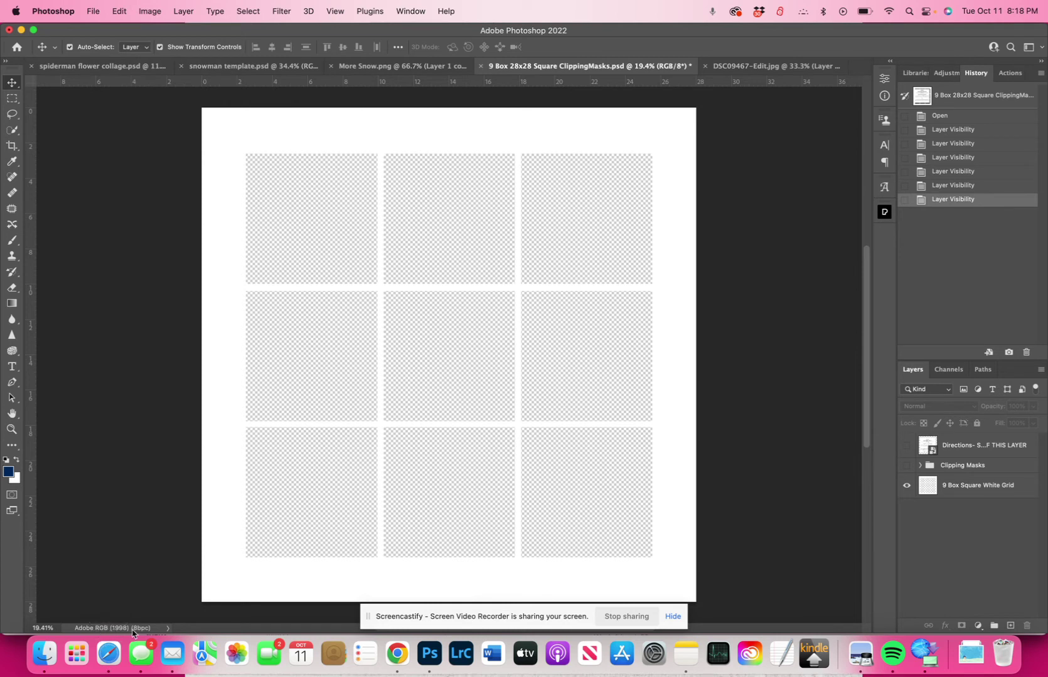
Try to paste the photo into the 9 Box template above the Directions layer, backing out of the profile conversion
{"action": "left_click", "coordinate": [746, 66]}
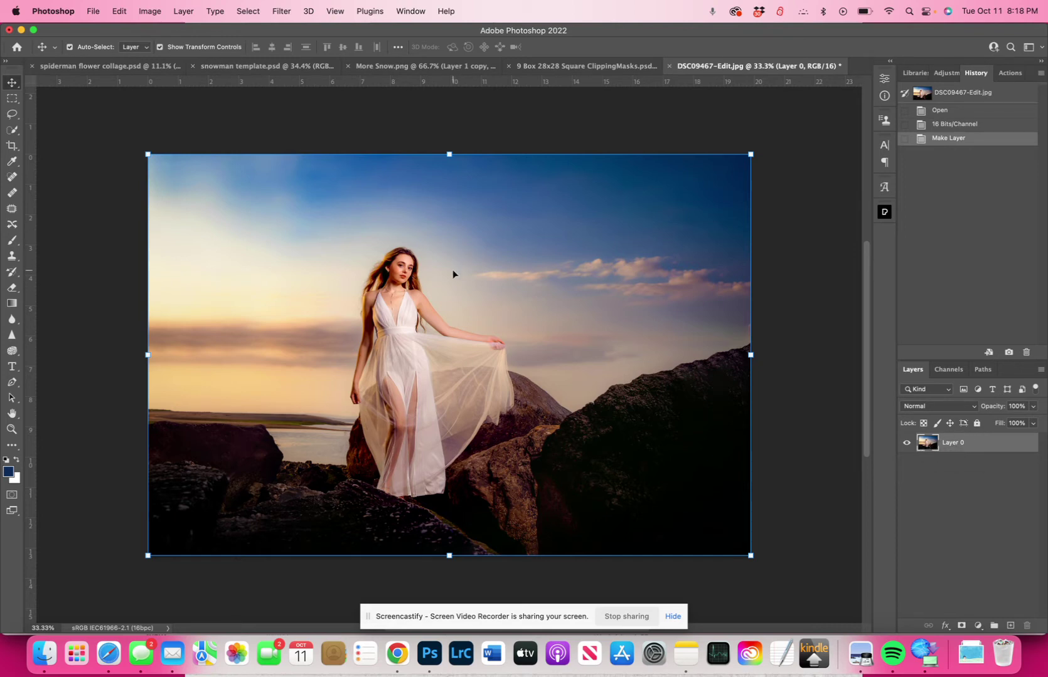
{"action": "left_click", "coordinate": [569, 74]}
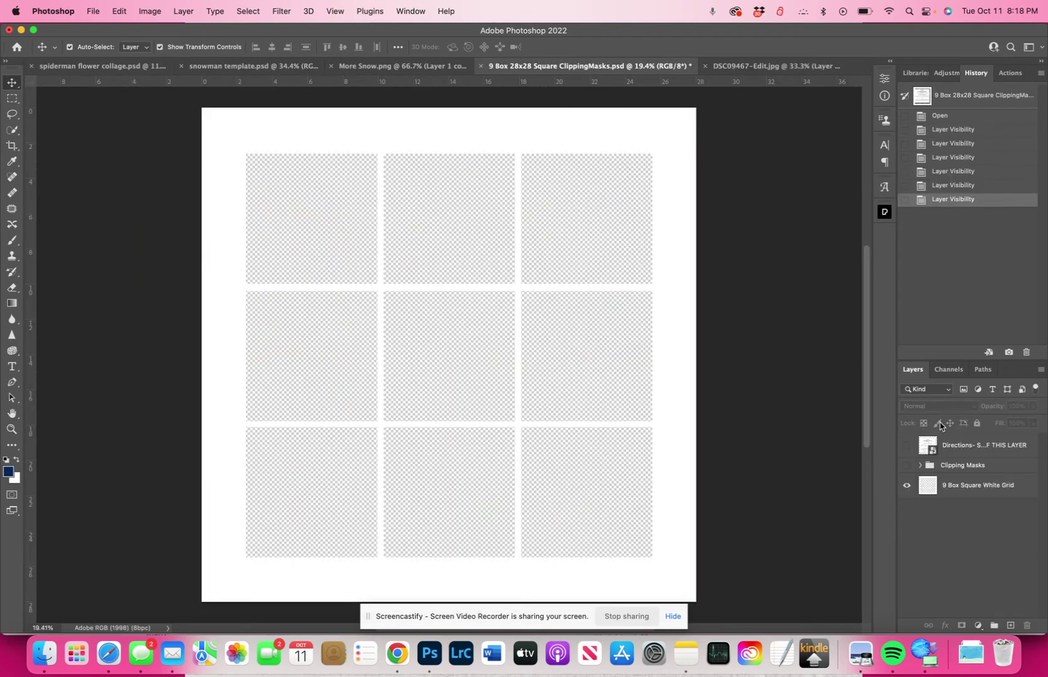
{"action": "left_click", "coordinate": [980, 457]}
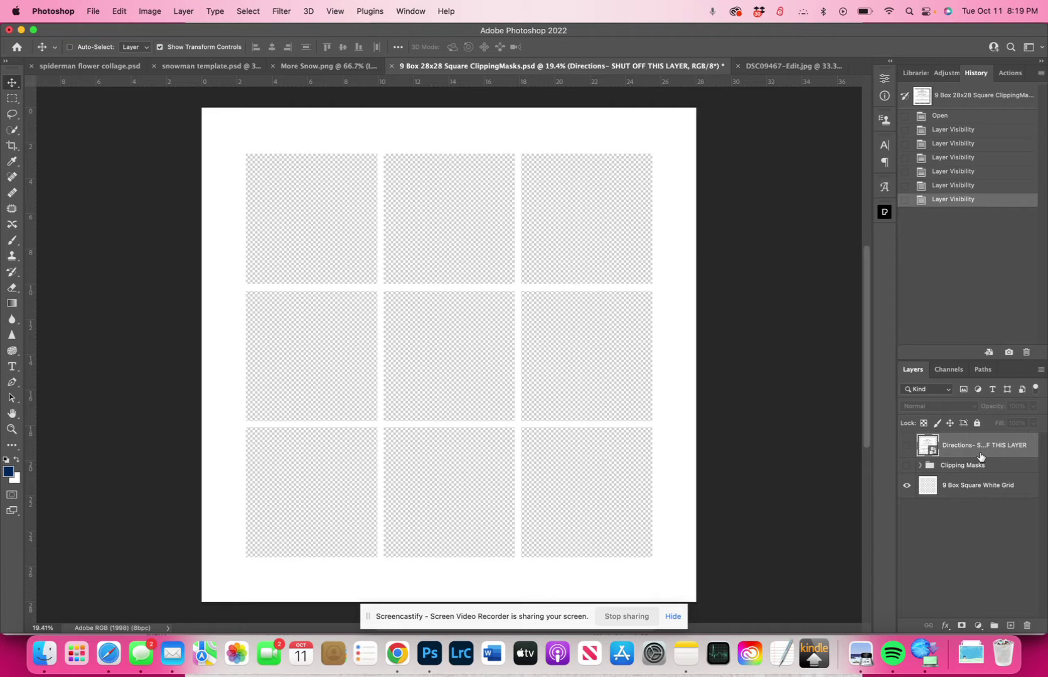
{"action": "key", "text": "super+v"}
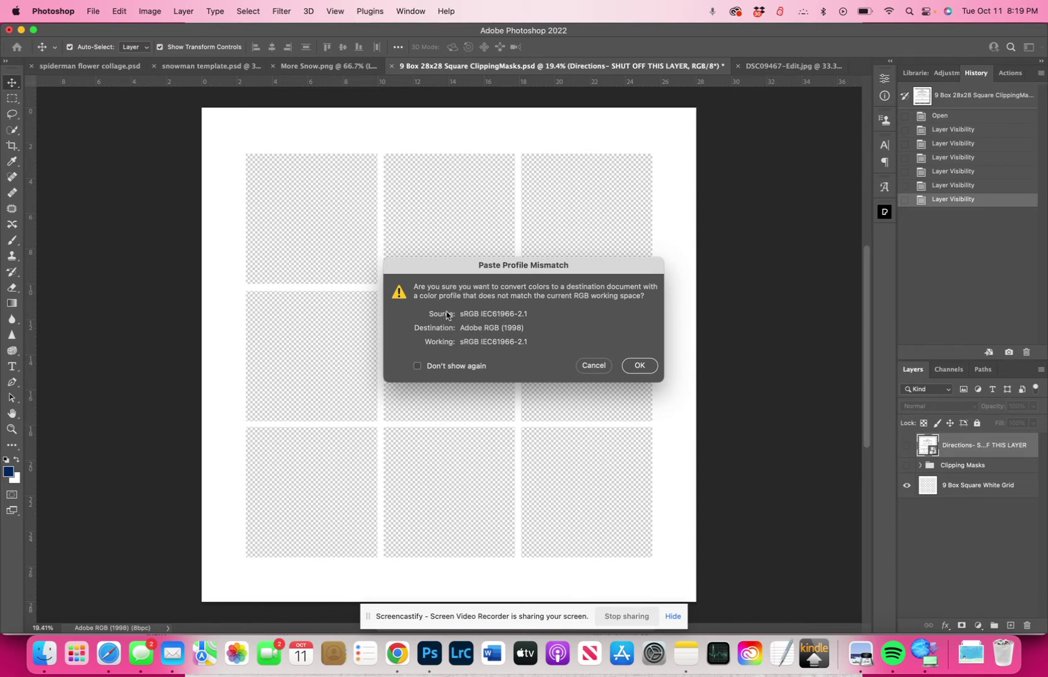
{"action": "left_click", "coordinate": [597, 365]}
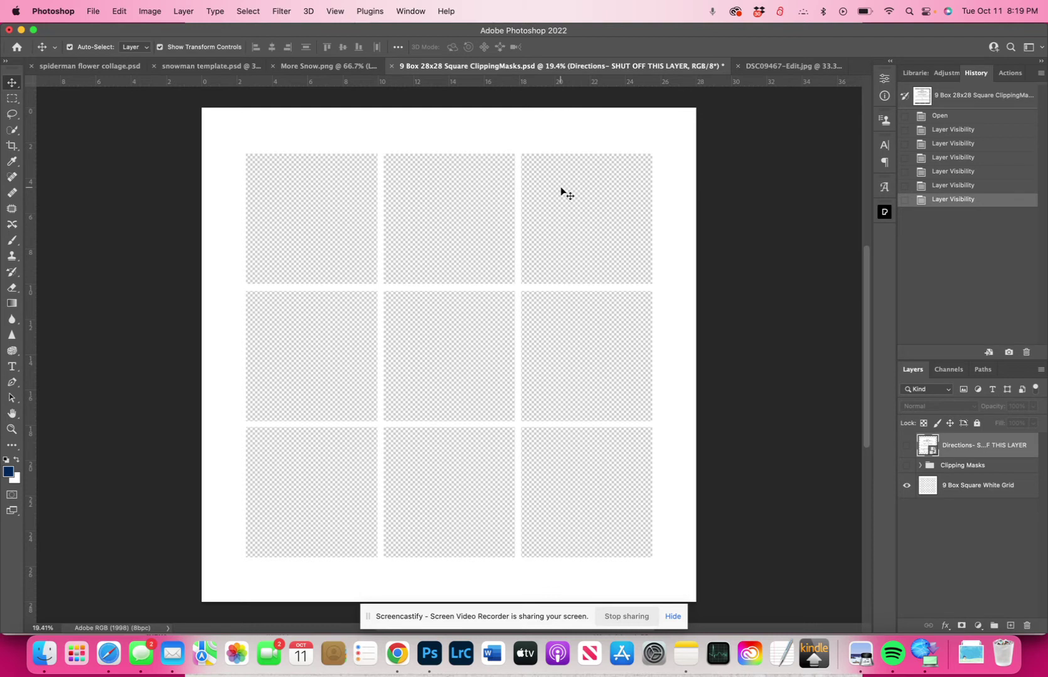
Compare the color profiles of the DSC09467-Edit.jpg photo and the 9 Box template
{"action": "left_click", "coordinate": [777, 69]}
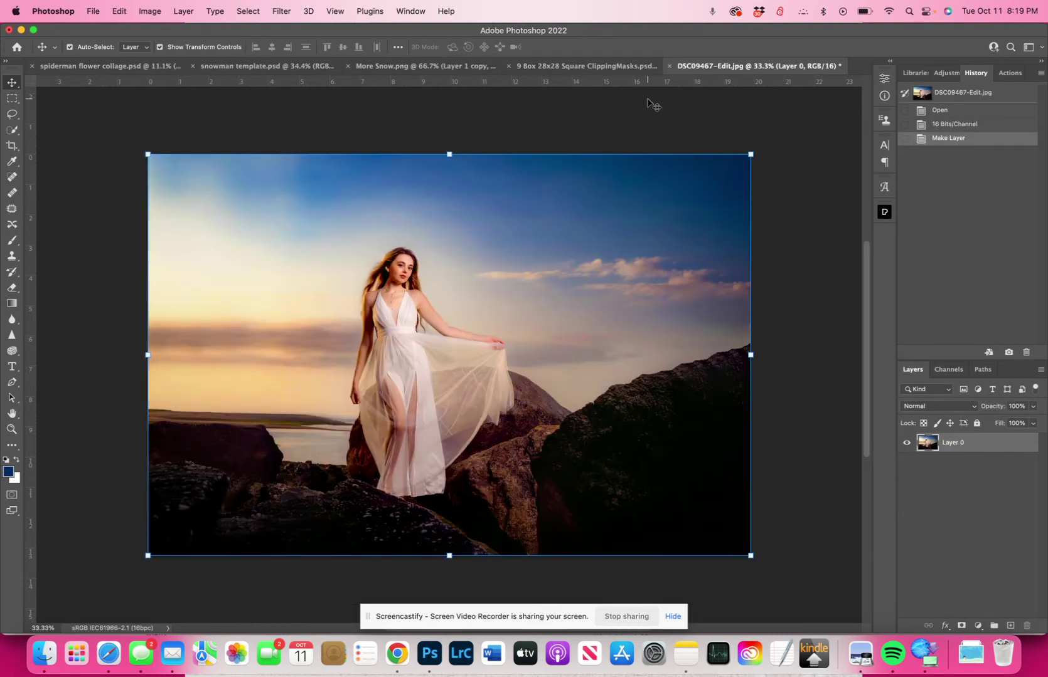
{"action": "left_click", "coordinate": [621, 68]}
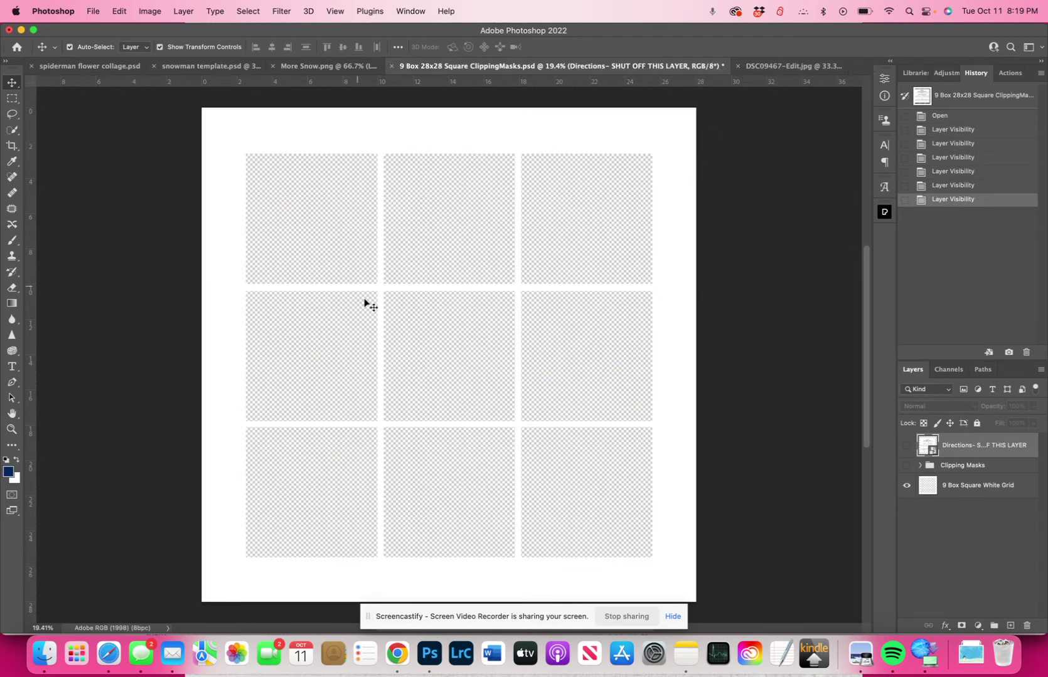
{"action": "left_click", "coordinate": [788, 66]}
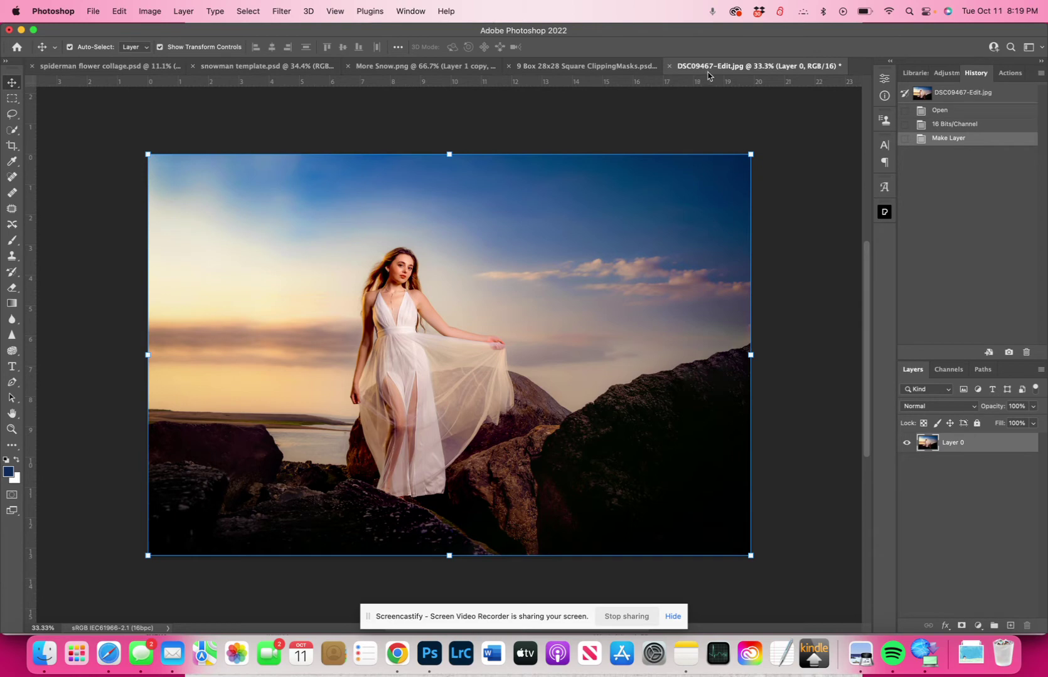
{"action": "left_click", "coordinate": [636, 63]}
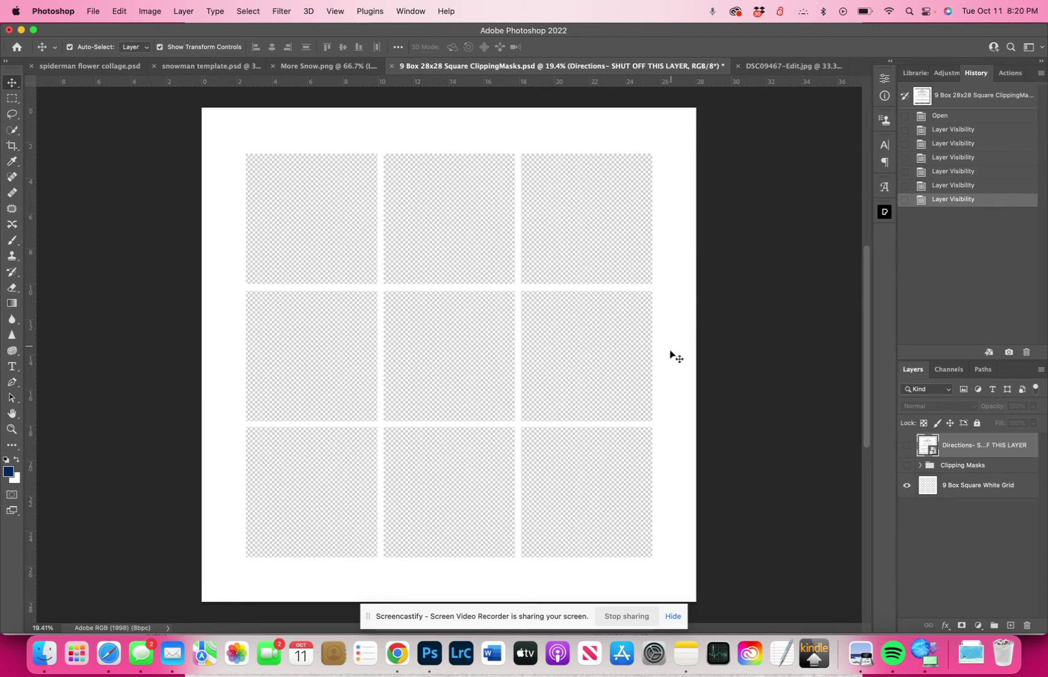
{"action": "left_click", "coordinate": [786, 67]}
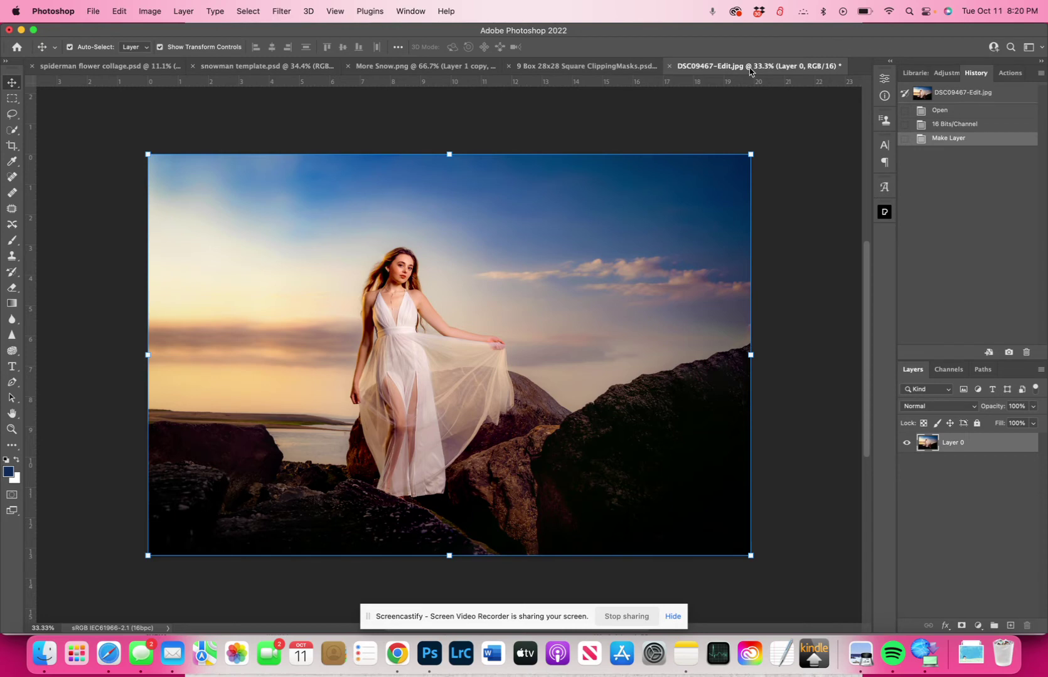
Run Convert to Profile on the 9 Box template with Adobe RGB (1998) as the destination profile
{"action": "left_click", "coordinate": [594, 68]}
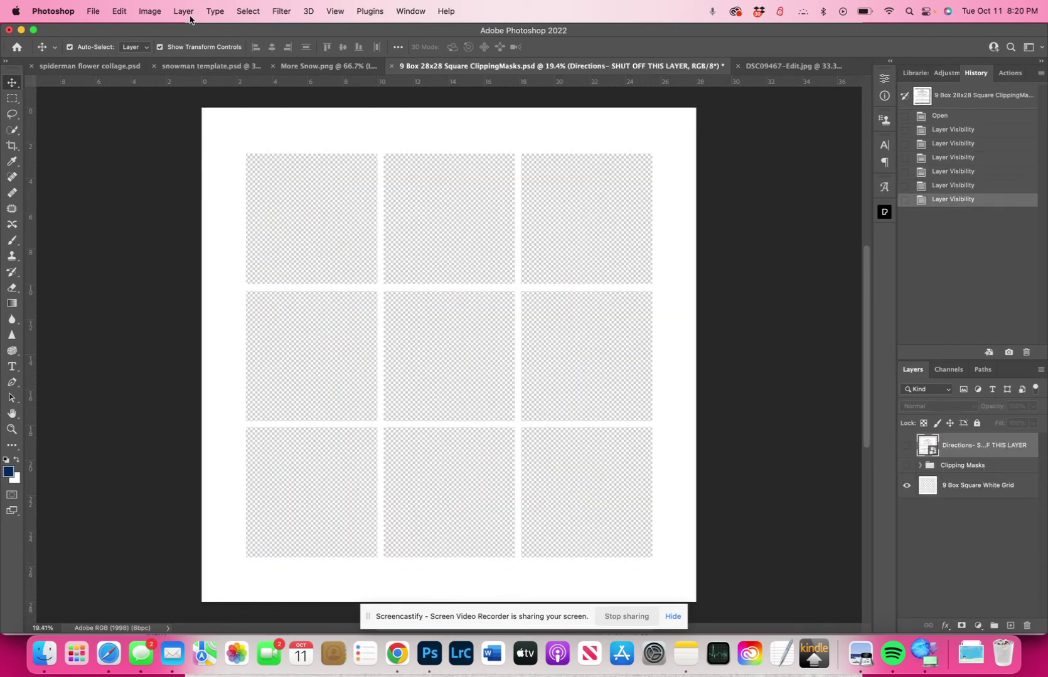
{"action": "left_click", "coordinate": [149, 12]}
{"action": "mouse_move", "coordinate": [159, 33]}
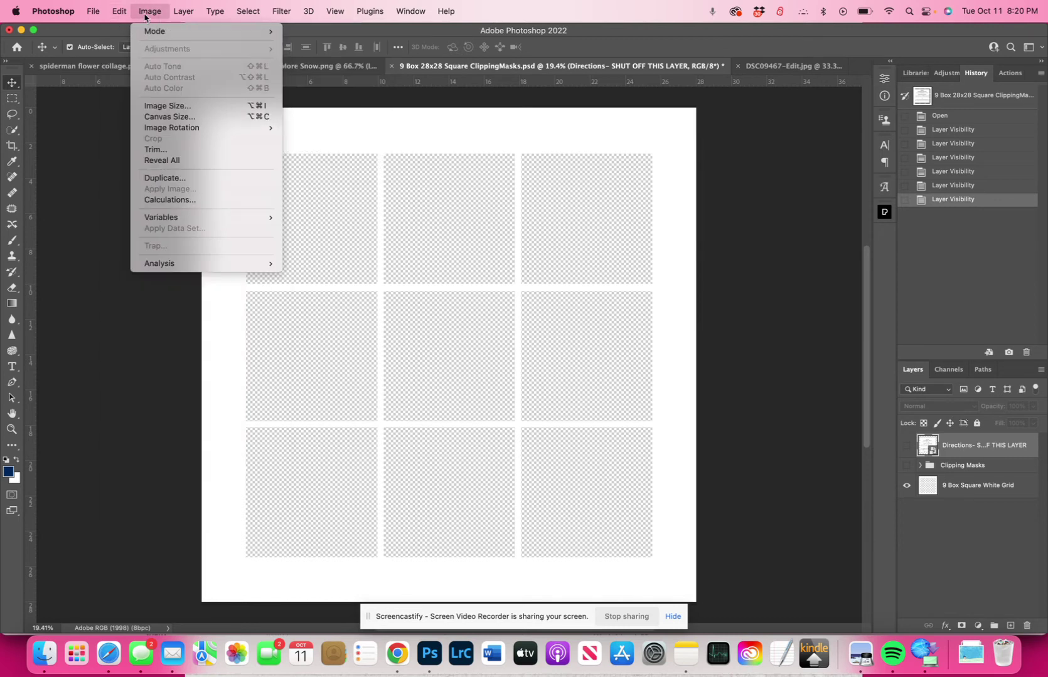
{"action": "mouse_move", "coordinate": [102, 17]}
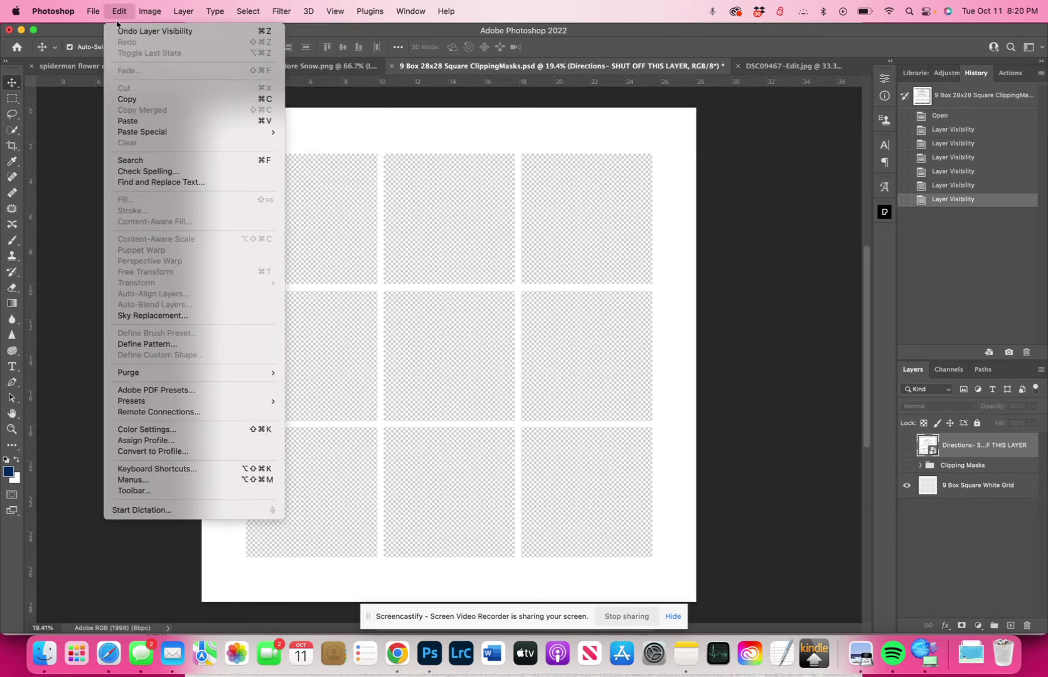
{"action": "left_click", "coordinate": [165, 457]}
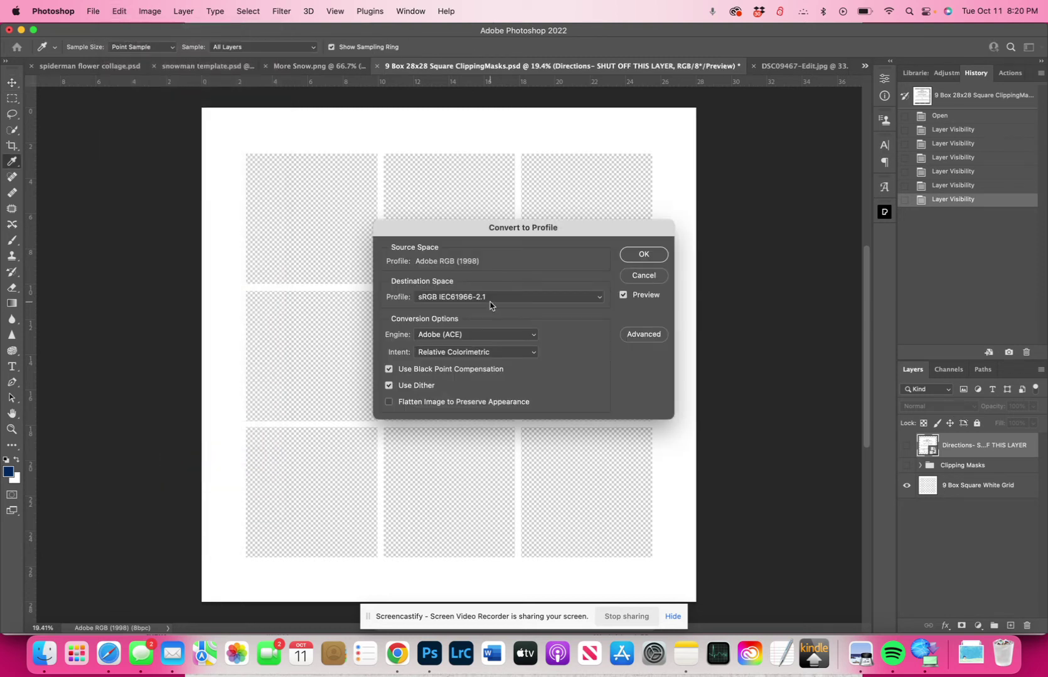
{"action": "left_click", "coordinate": [583, 303]}
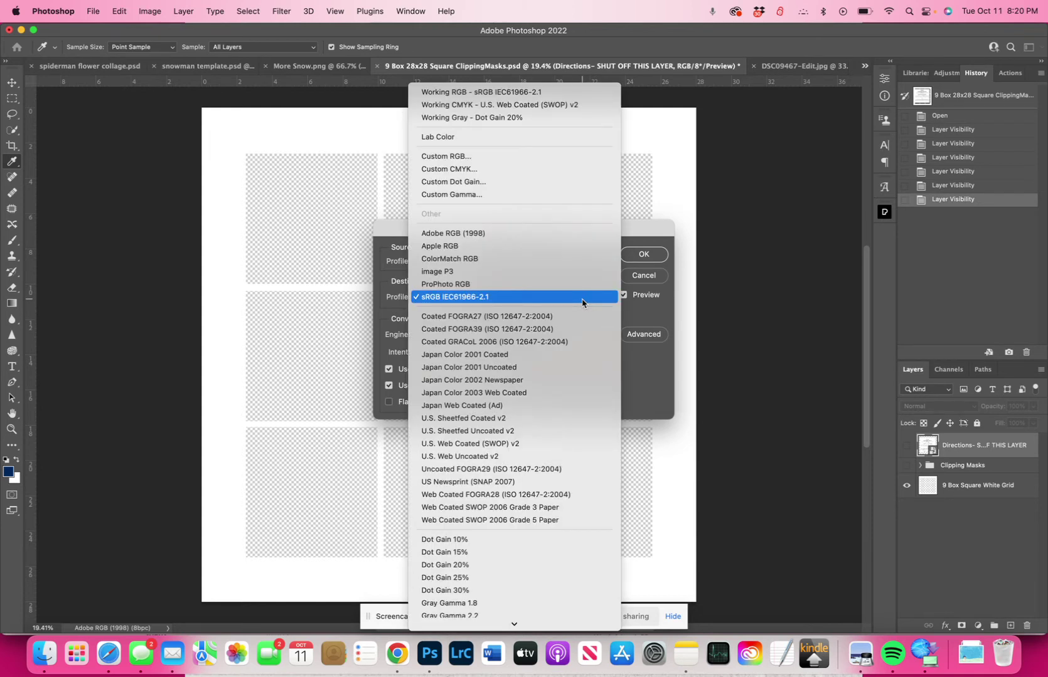
{"action": "left_click", "coordinate": [563, 234]}
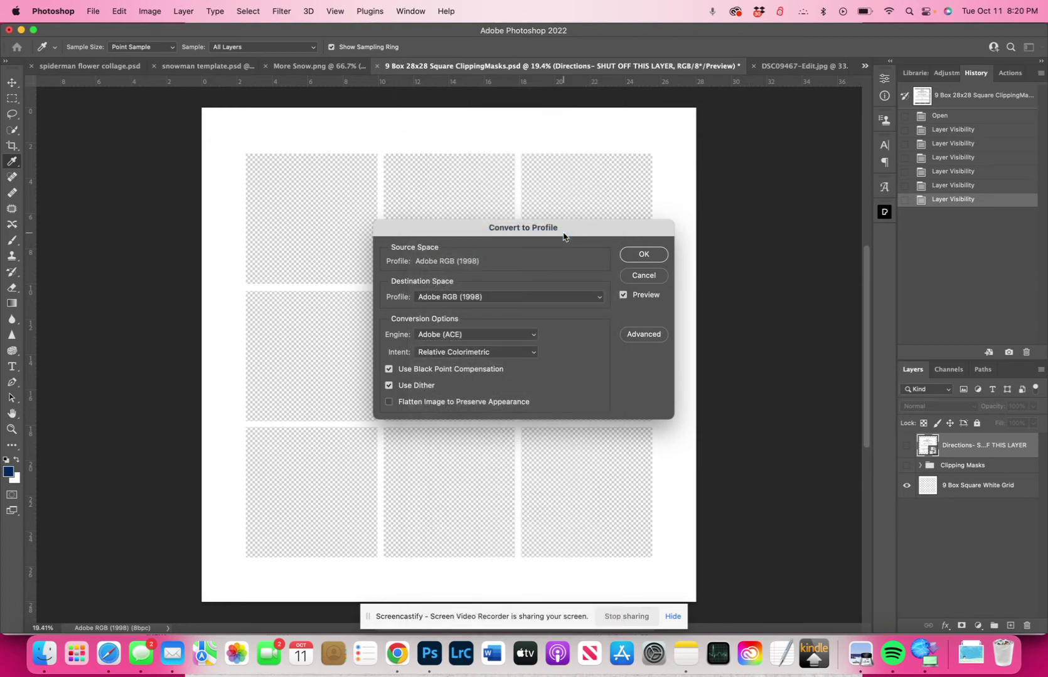
{"action": "left_click", "coordinate": [640, 256]}
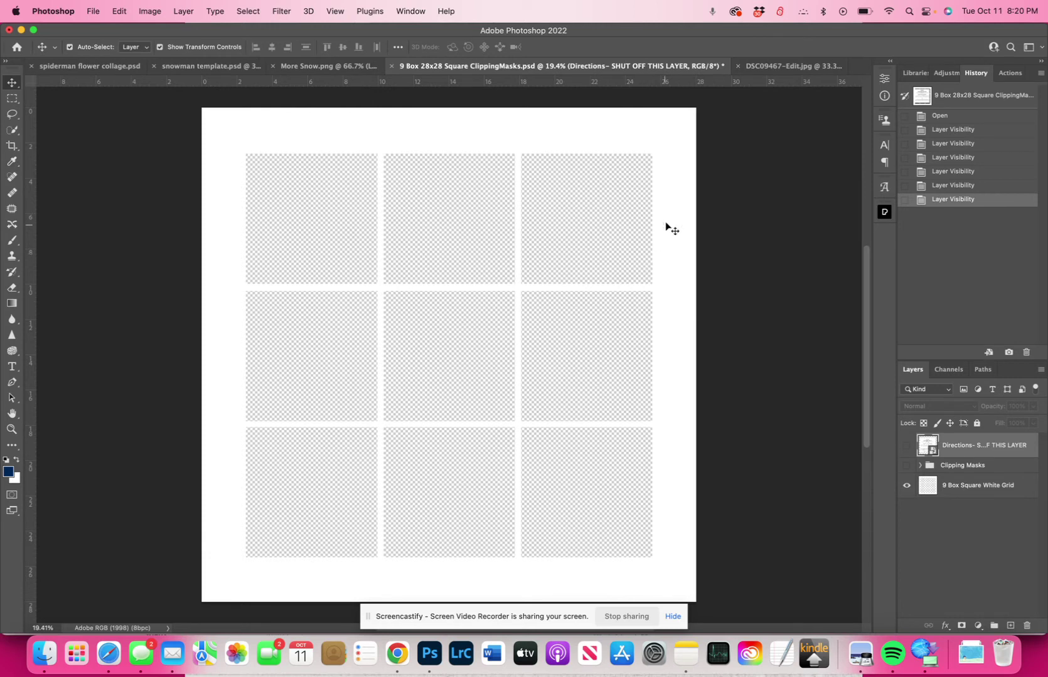
Recheck the photo's profile and convert the 9 Box template to sRGB IEC61966-2.1 without rasterizing its smart objects
{"action": "left_click", "coordinate": [769, 67]}
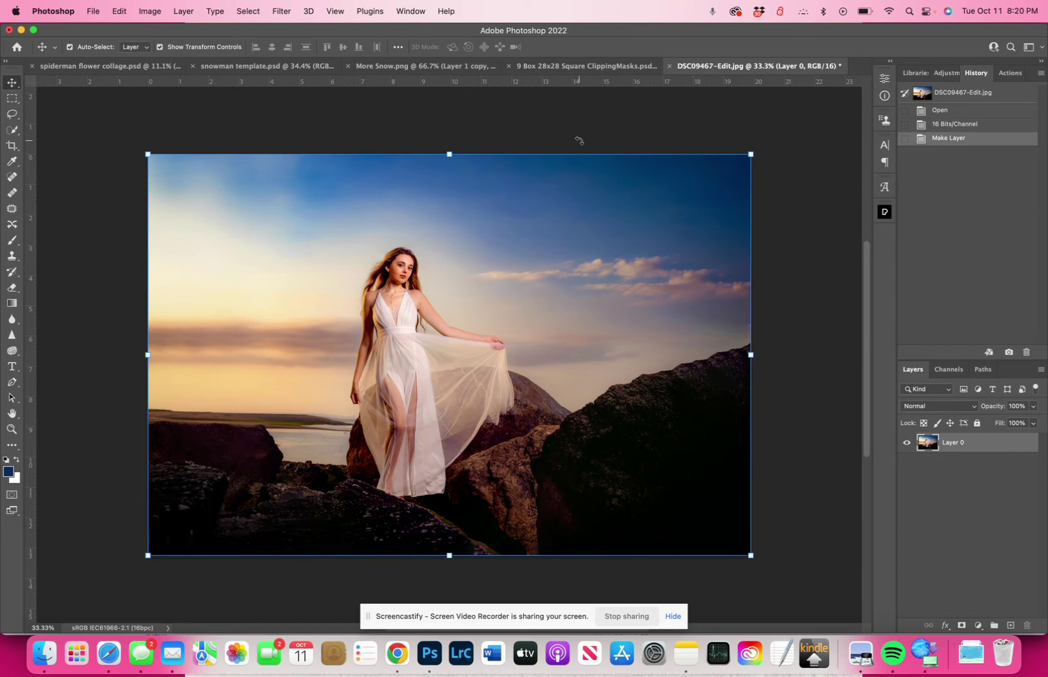
{"action": "left_click", "coordinate": [599, 67]}
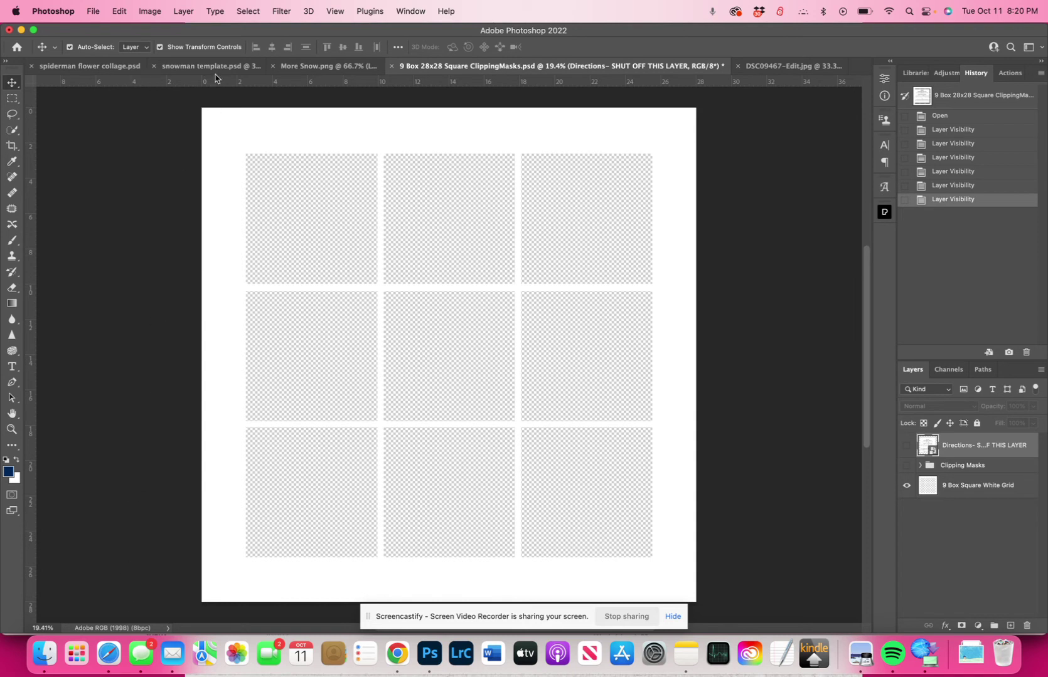
{"action": "left_click", "coordinate": [141, 14]}
{"action": "mouse_move", "coordinate": [113, 17]}
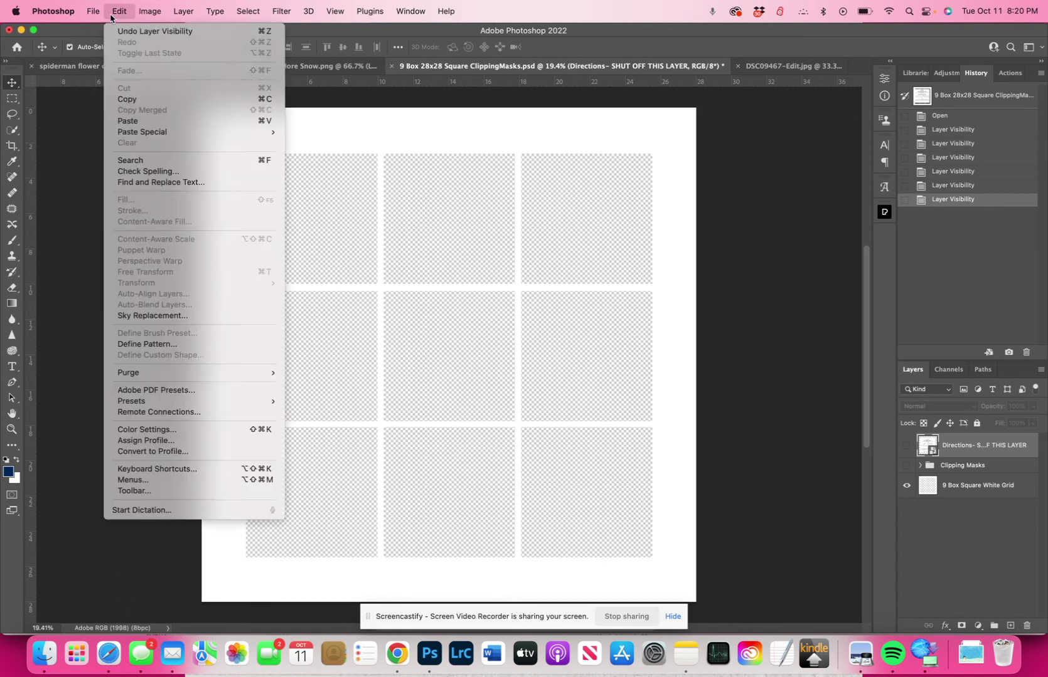
{"action": "left_click", "coordinate": [154, 451]}
{"action": "left_click", "coordinate": [485, 299]}
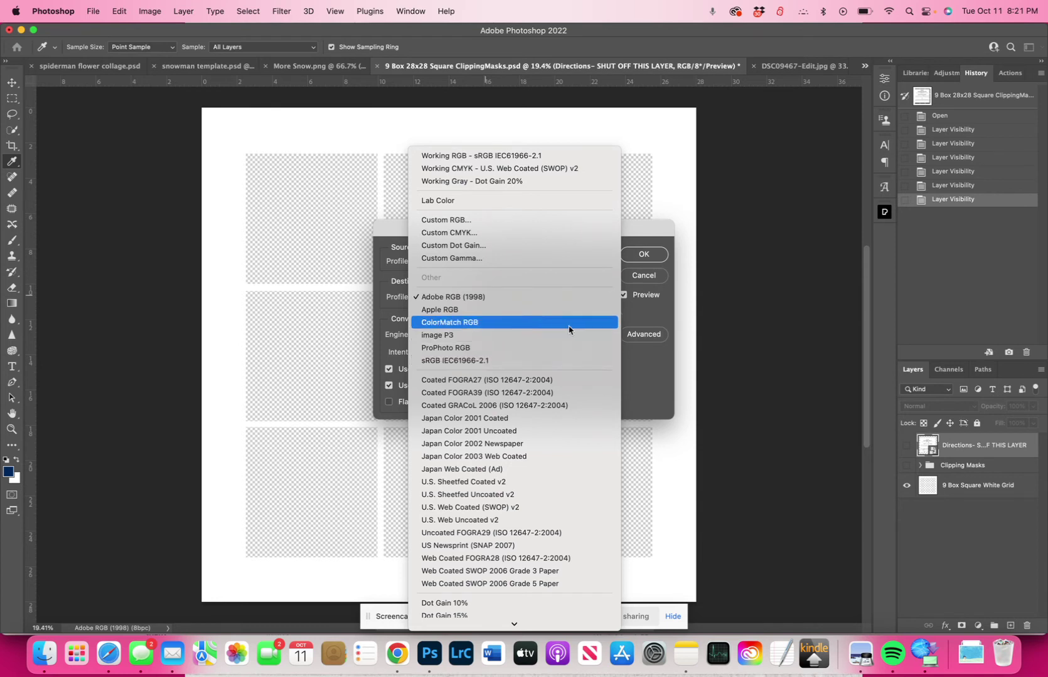
{"action": "left_click", "coordinate": [525, 361]}
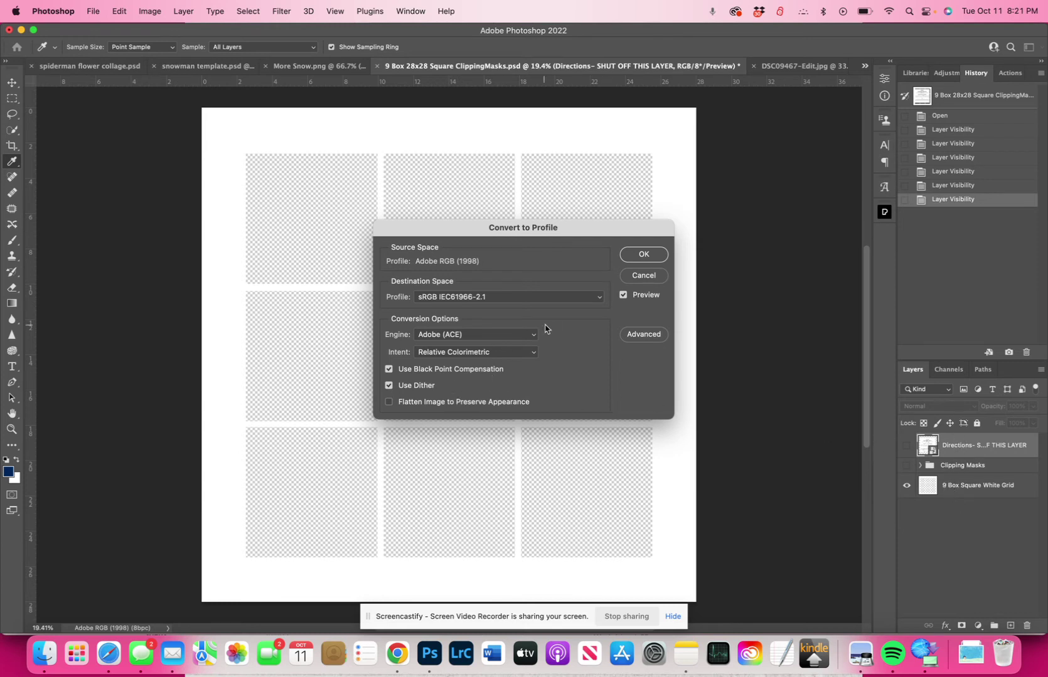
{"action": "left_click", "coordinate": [648, 257]}
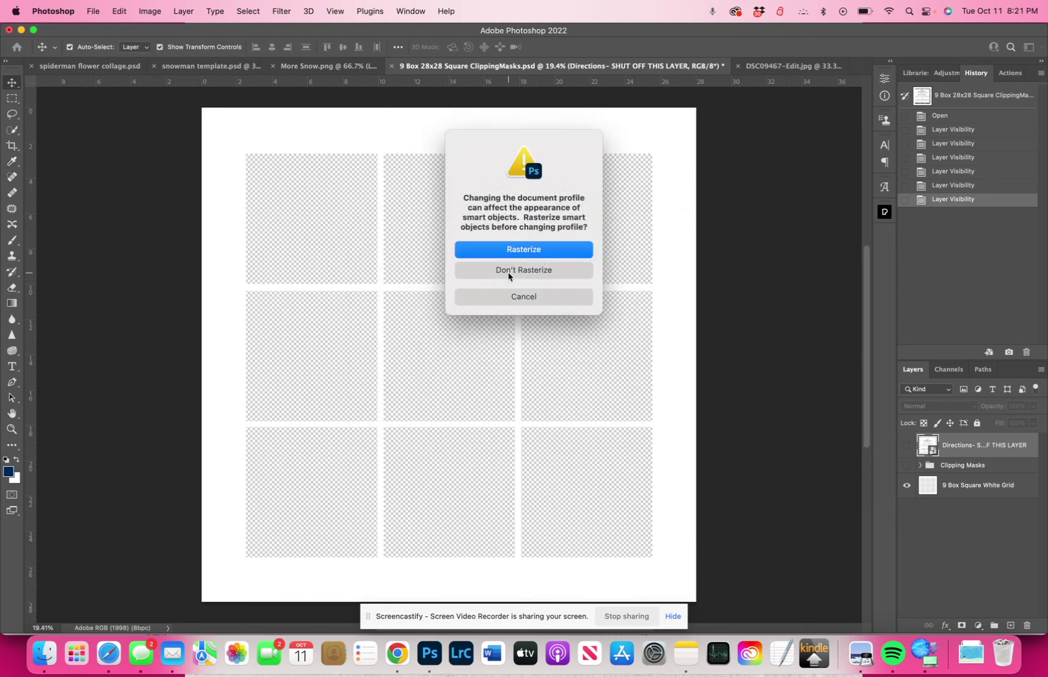
{"action": "left_click", "coordinate": [508, 272]}
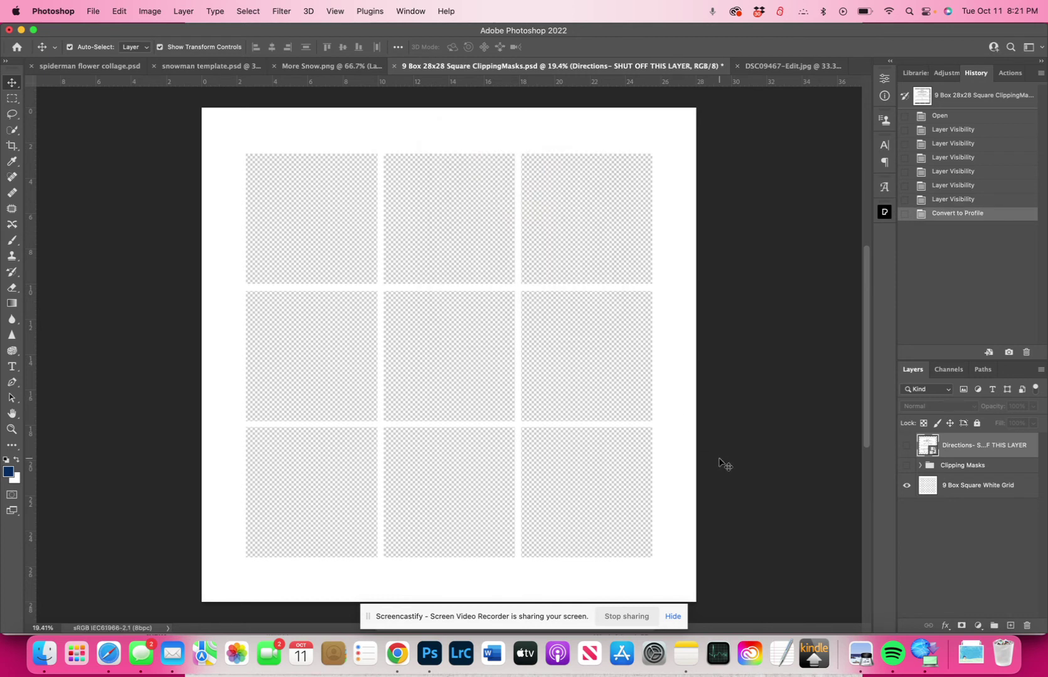
Copy the DSC09467-Edit.jpg photo layer into the 9 Box template, directly above the 9 Box Square White Grid layer
{"action": "left_click", "coordinate": [950, 492]}
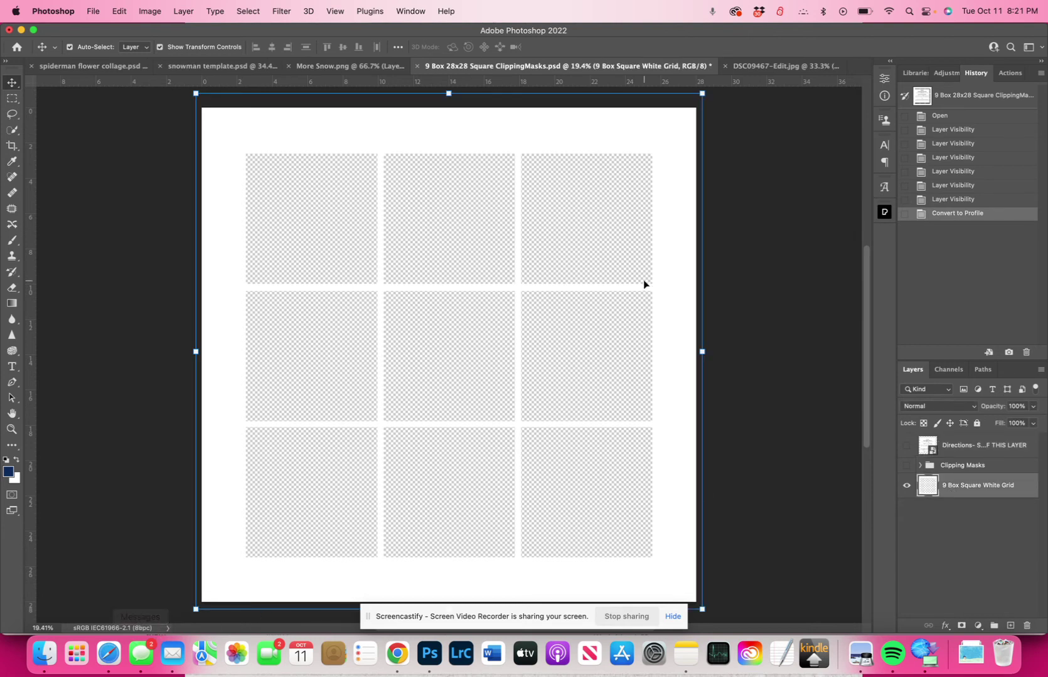
{"action": "left_click", "coordinate": [784, 68]}
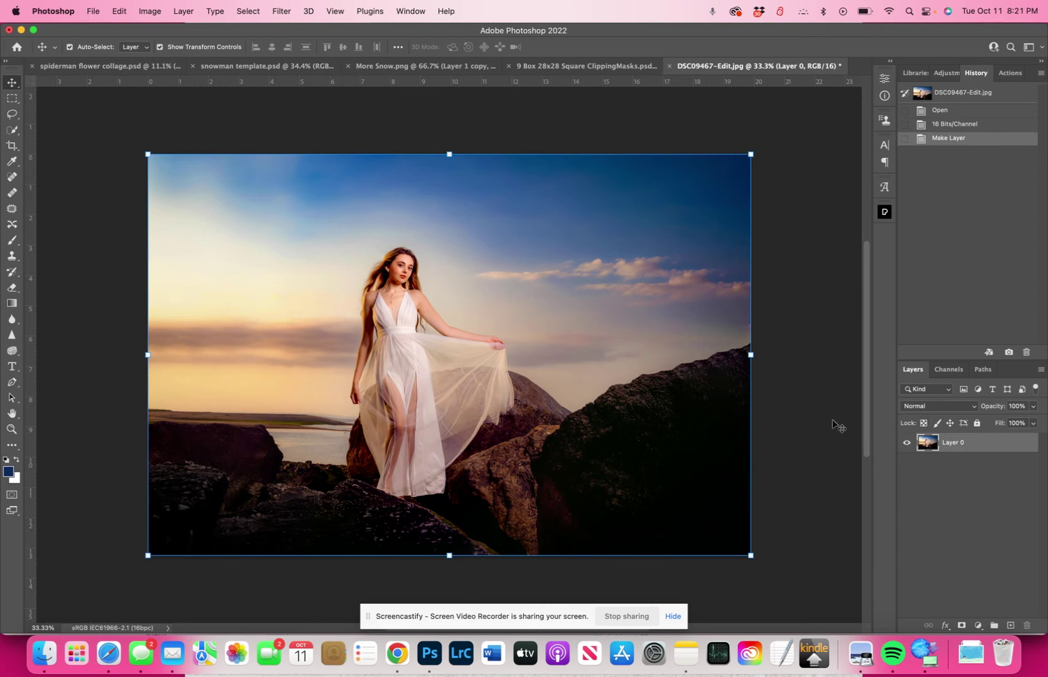
{"action": "mouse_move", "coordinate": [459, 393]}
{"action": "left_mouse_down"}
{"action": "mouse_move", "coordinate": [505, 326]}
{"action": "mouse_move", "coordinate": [442, 399]}
{"action": "mouse_move", "coordinate": [464, 388]}
{"action": "left_mouse_up"}
{"action": "key", "text": "super+z"}
{"action": "left_click", "coordinate": [580, 66]}
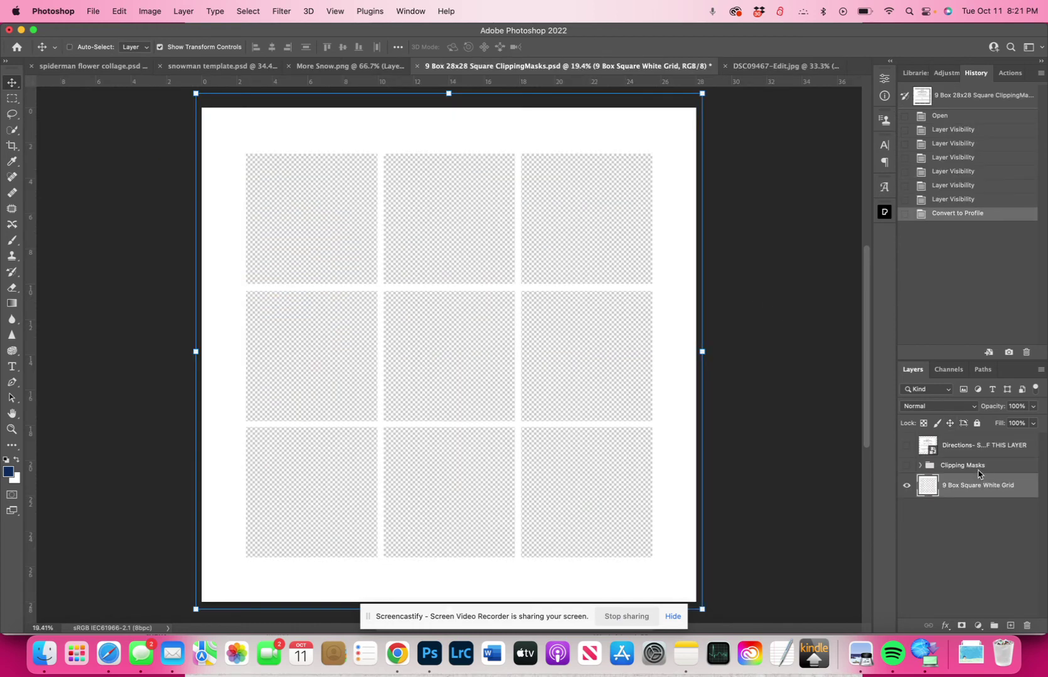
{"action": "key", "text": "super+v"}
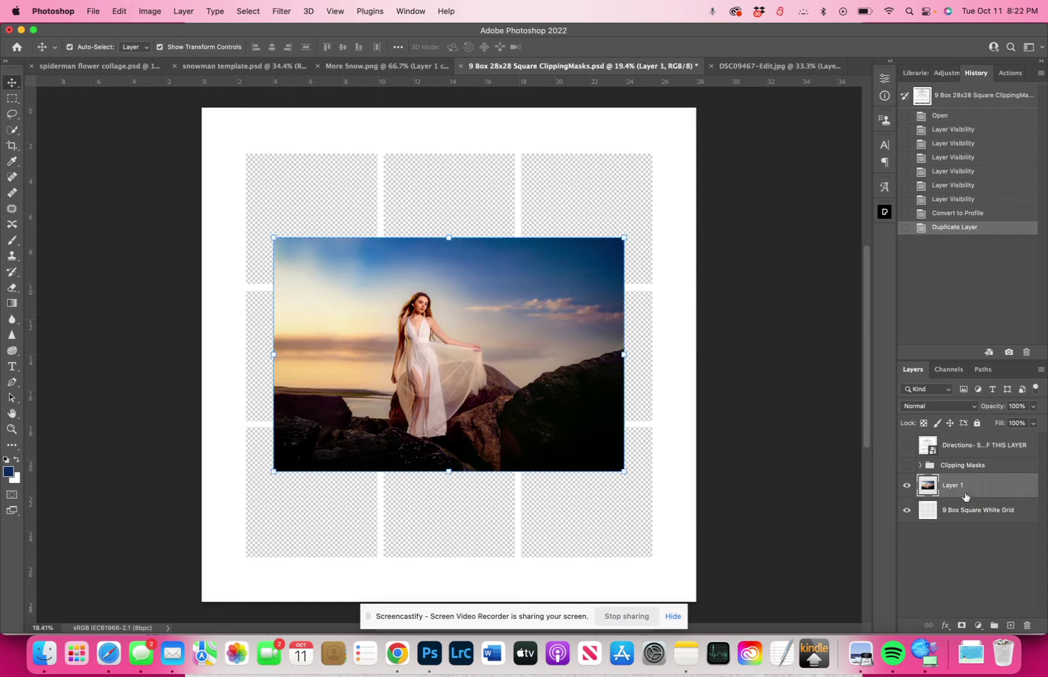
Move the photo layer beneath the 9 Box Square White Grid layer and scale the photo down to 68.58%
{"action": "left_click_drag", "start_coordinate": [966, 491], "coordinate": [967, 529]}
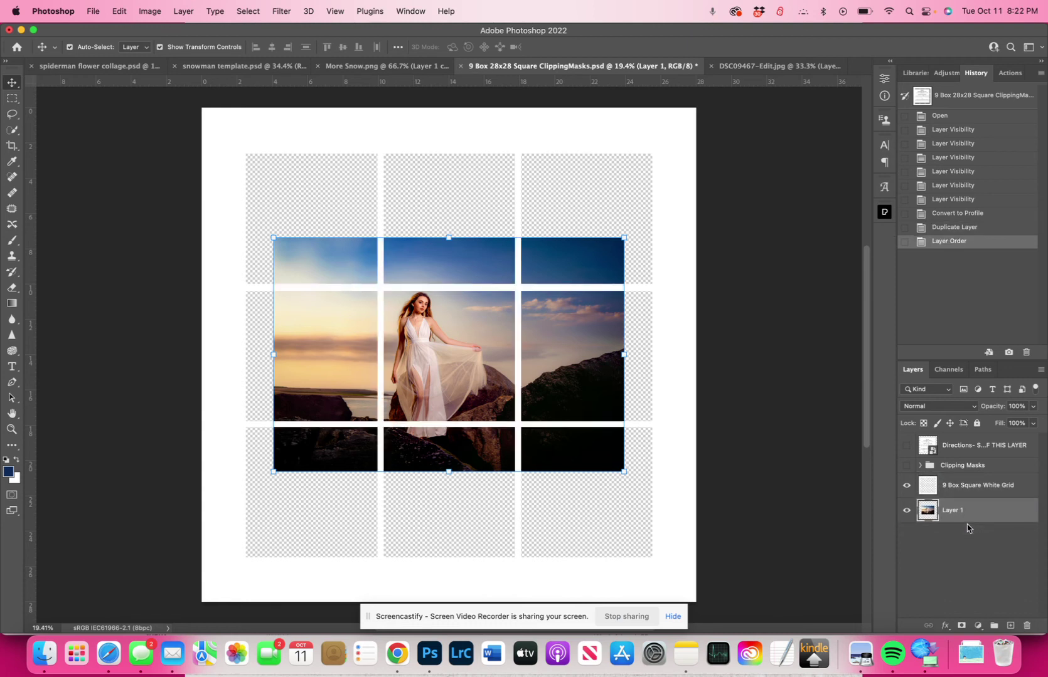
{"action": "left_click_drag", "start_coordinate": [626, 247], "coordinate": [513, 309]}
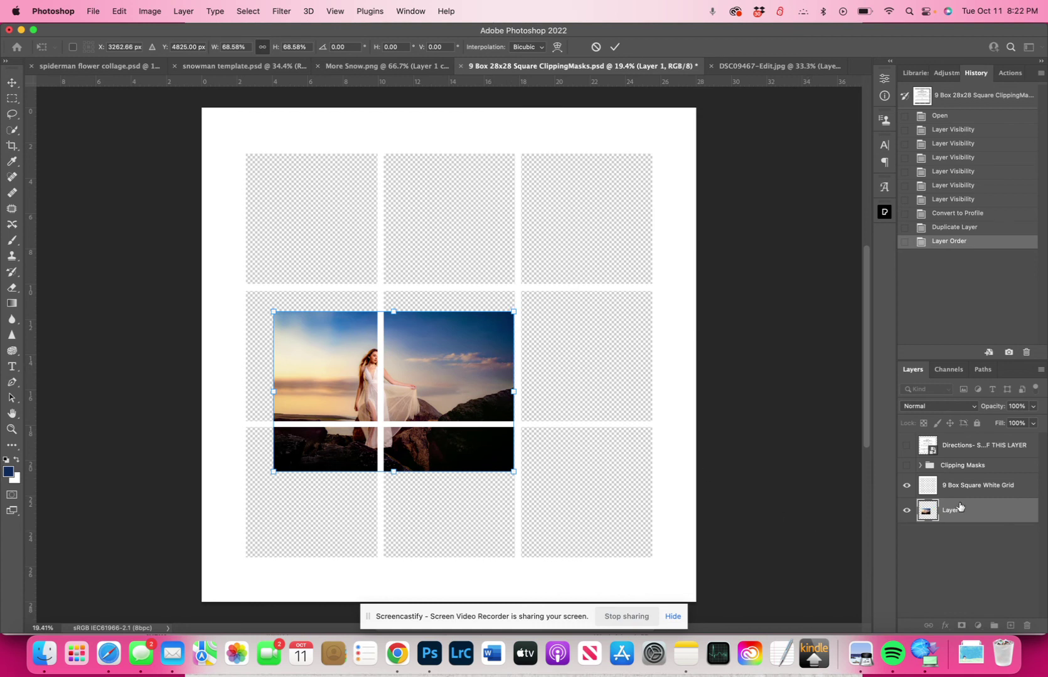
Move the photo layer into the Clipping Masks group directly above the Top Left layer, and make the group visible
{"action": "left_click", "coordinate": [919, 467]}
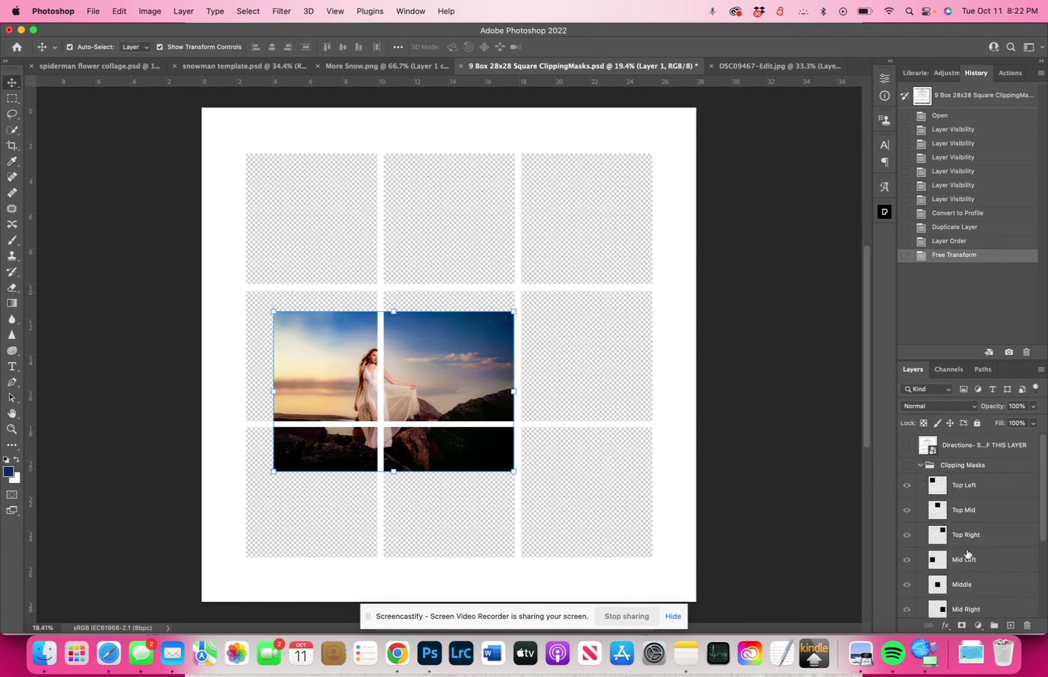
{"action": "scroll", "coordinate": [963, 558], "scroll_direction": "down", "scroll_amount": 5}
{"action": "left_click_drag", "start_coordinate": [953, 600], "coordinate": [963, 446]}
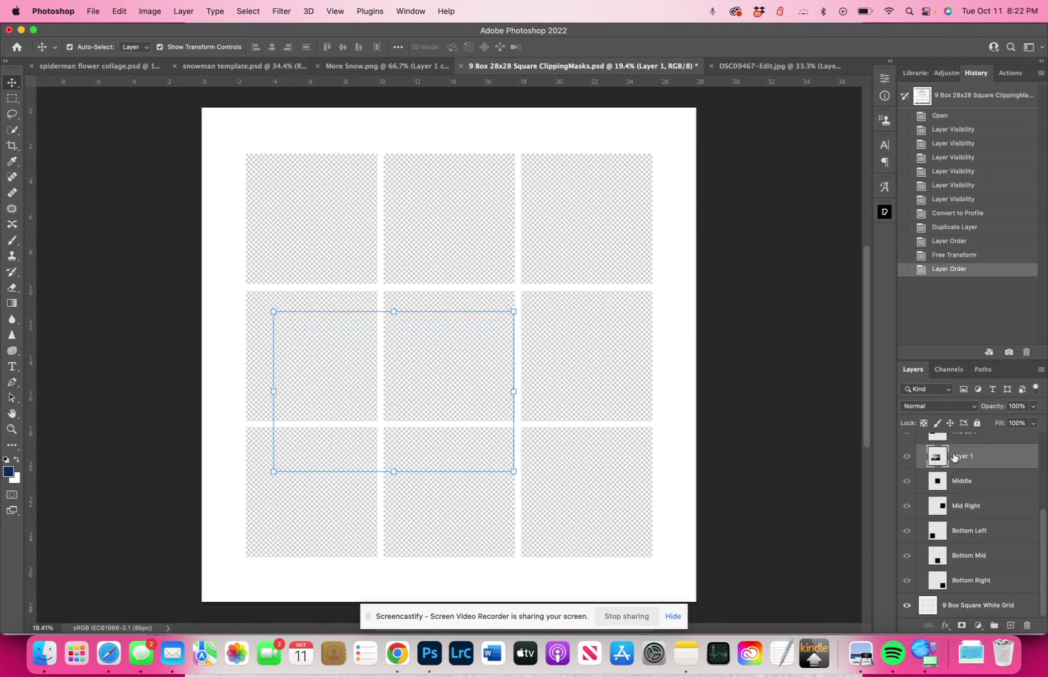
{"action": "scroll", "coordinate": [971, 565], "scroll_direction": "up", "scroll_amount": 5}
{"action": "left_click_drag", "start_coordinate": [966, 591], "coordinate": [966, 480]}
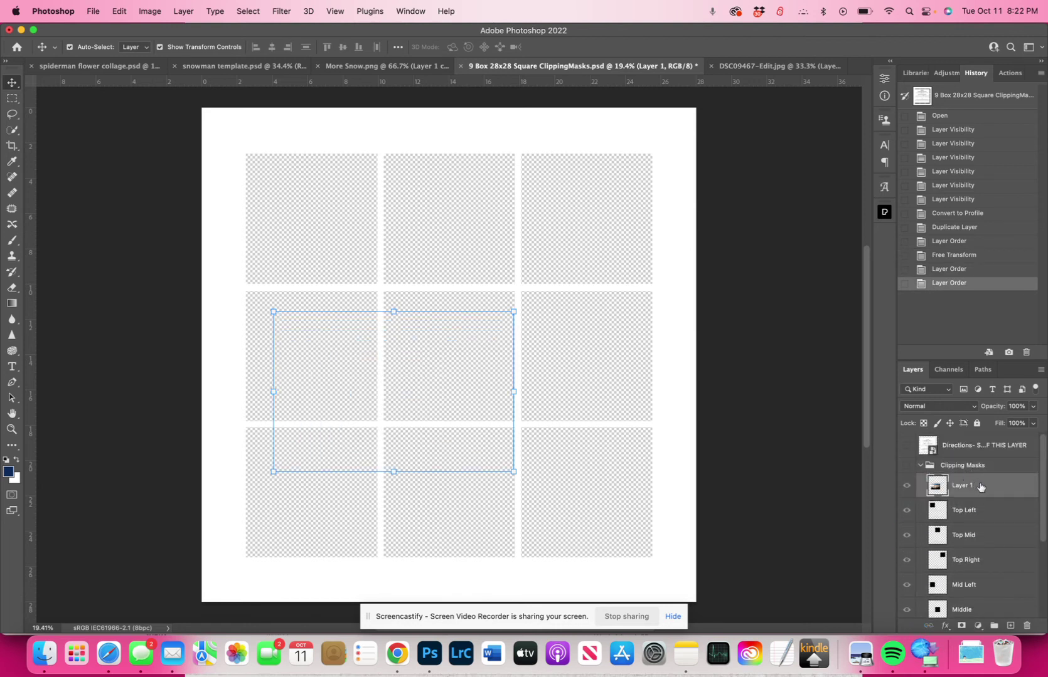
{"action": "left_click", "coordinate": [905, 465]}
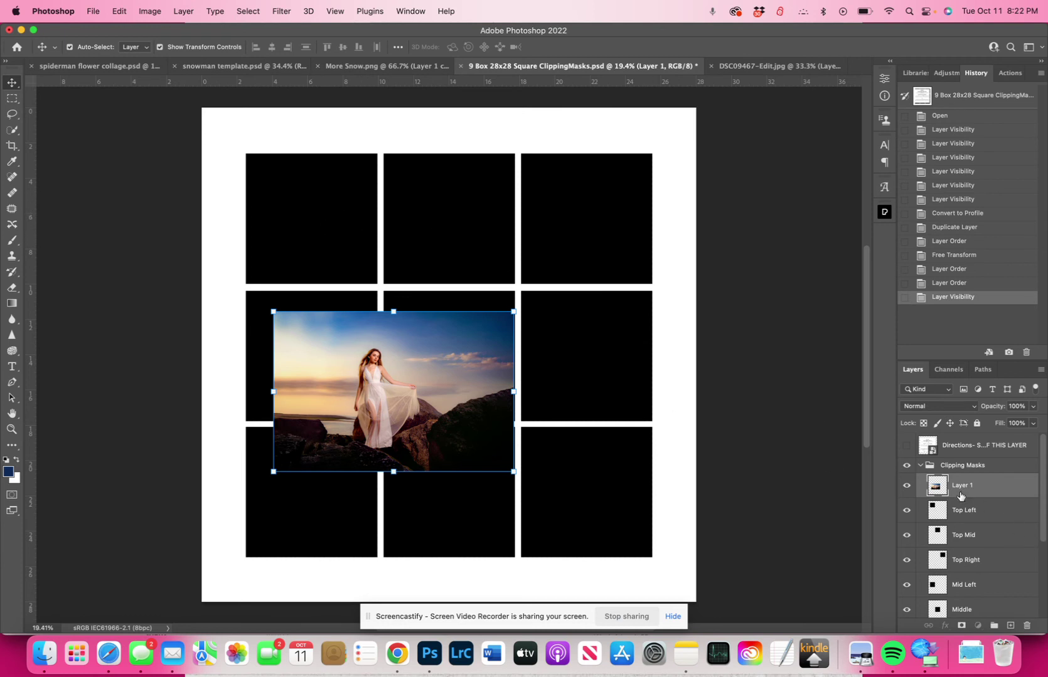
Create a clipping mask that clips the photo layer to the Top Left layer
{"action": "right_click", "coordinate": [963, 488]}
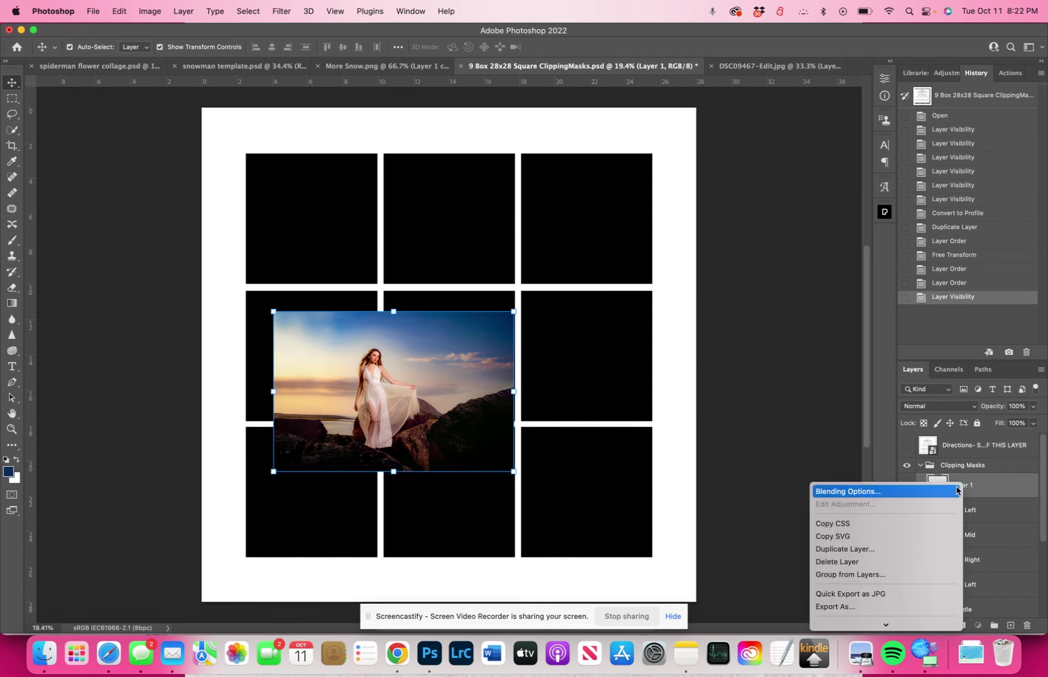
{"action": "scroll", "coordinate": [919, 536], "scroll_direction": "down", "scroll_amount": 5}
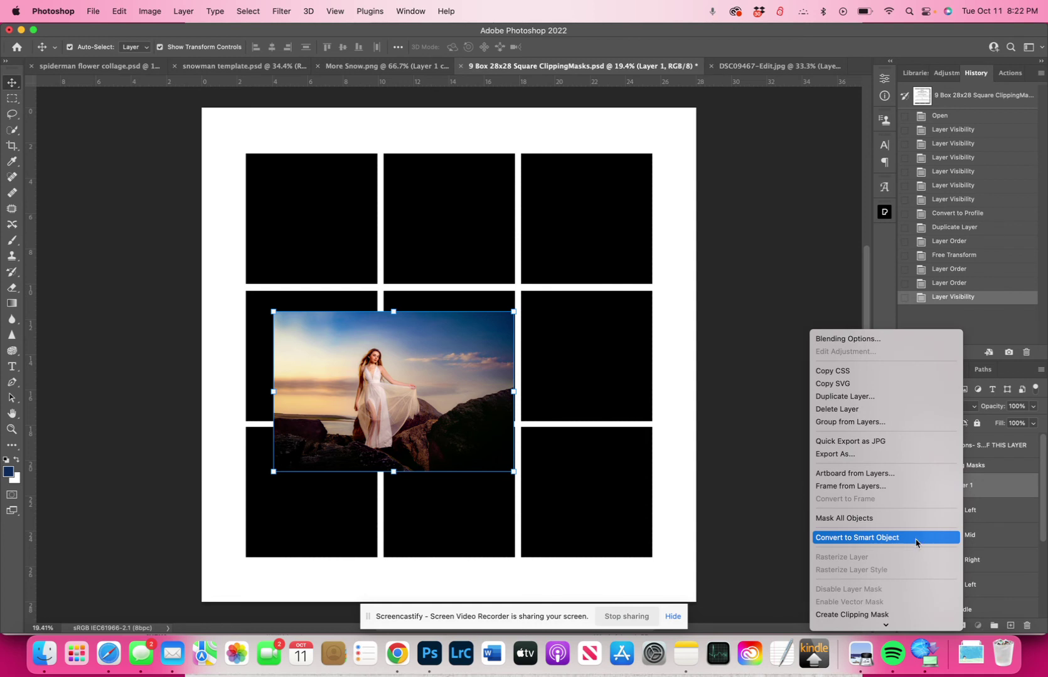
{"action": "mouse_move", "coordinate": [907, 624]}
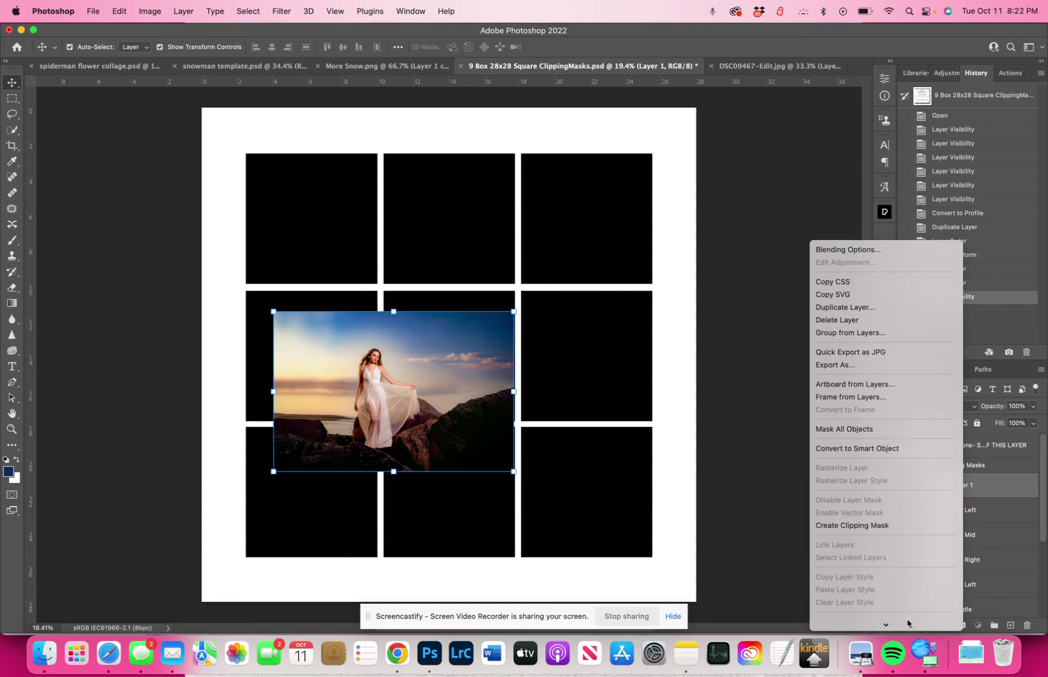
{"action": "left_click", "coordinate": [903, 527]}
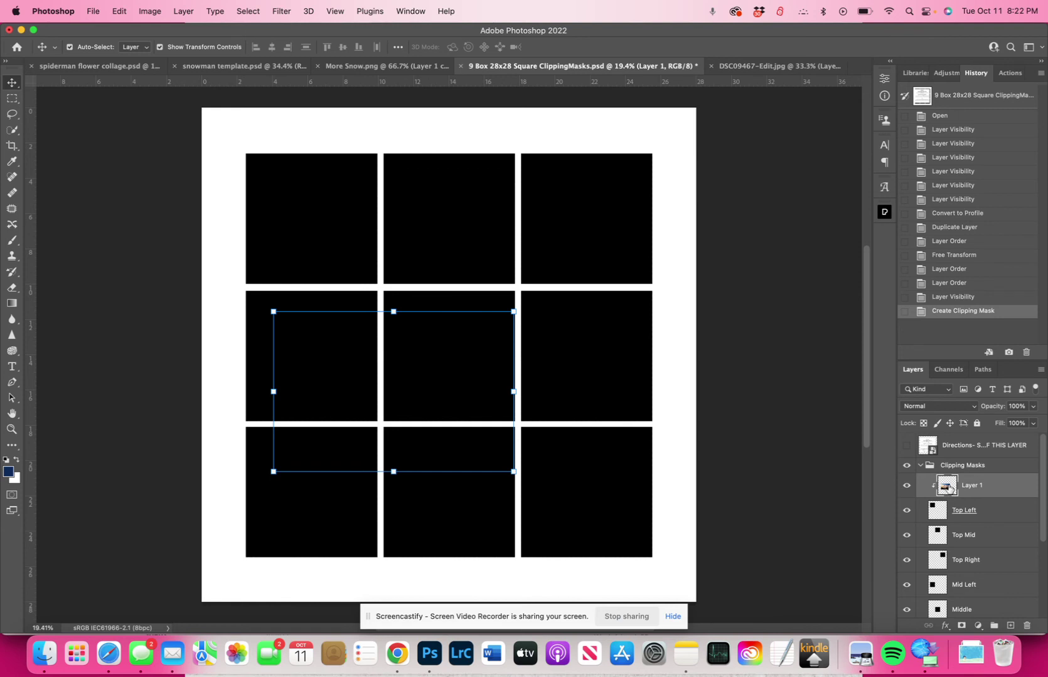
Move the clipped photo over the top-left box and scale it to 120.11%, framing the woman inside the square
{"action": "key", "text": "super+t"}
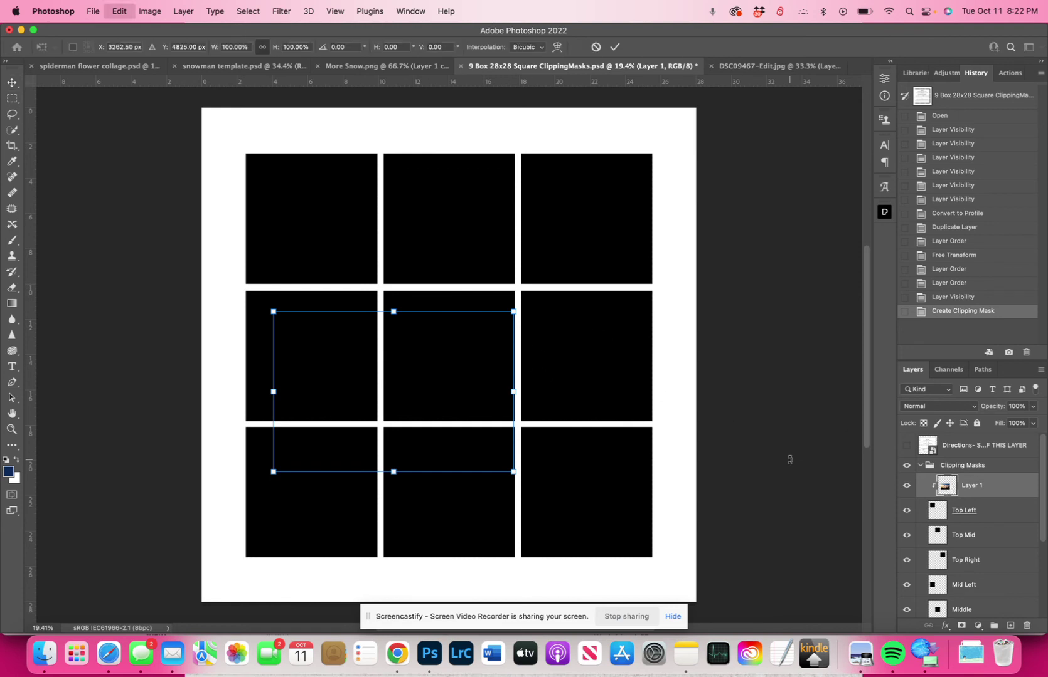
{"action": "left_click_drag", "start_coordinate": [416, 402], "coordinate": [353, 231]}
{"action": "left_click_drag", "start_coordinate": [451, 311], "coordinate": [494, 344]}
{"action": "left_click_drag", "start_coordinate": [407, 277], "coordinate": [379, 256]}
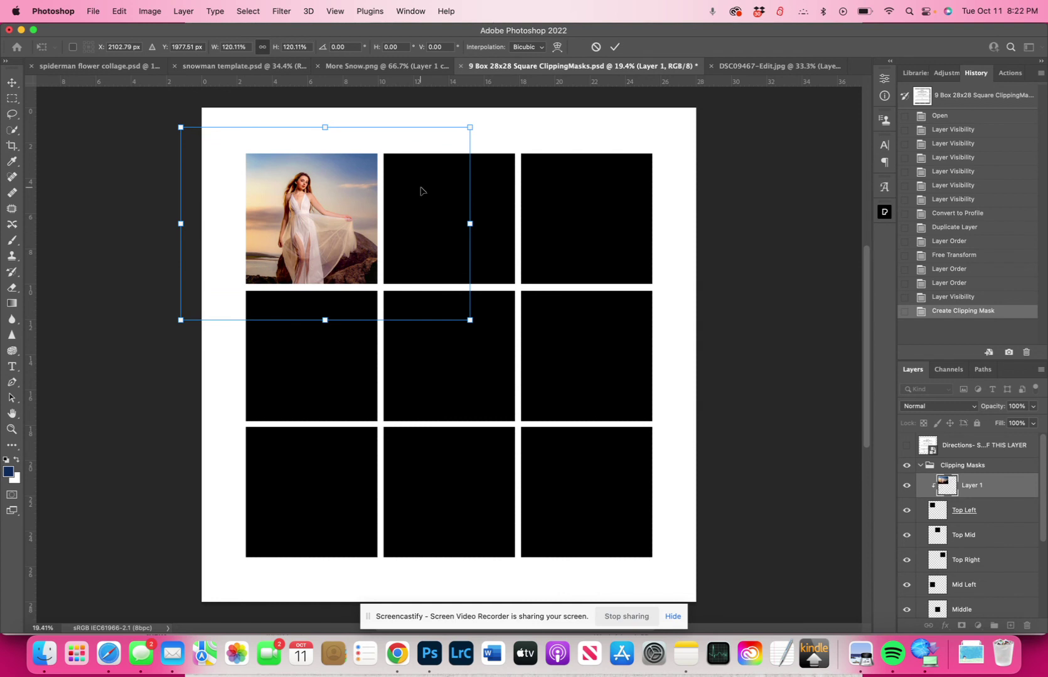
{"action": "left_click", "coordinate": [615, 46]}
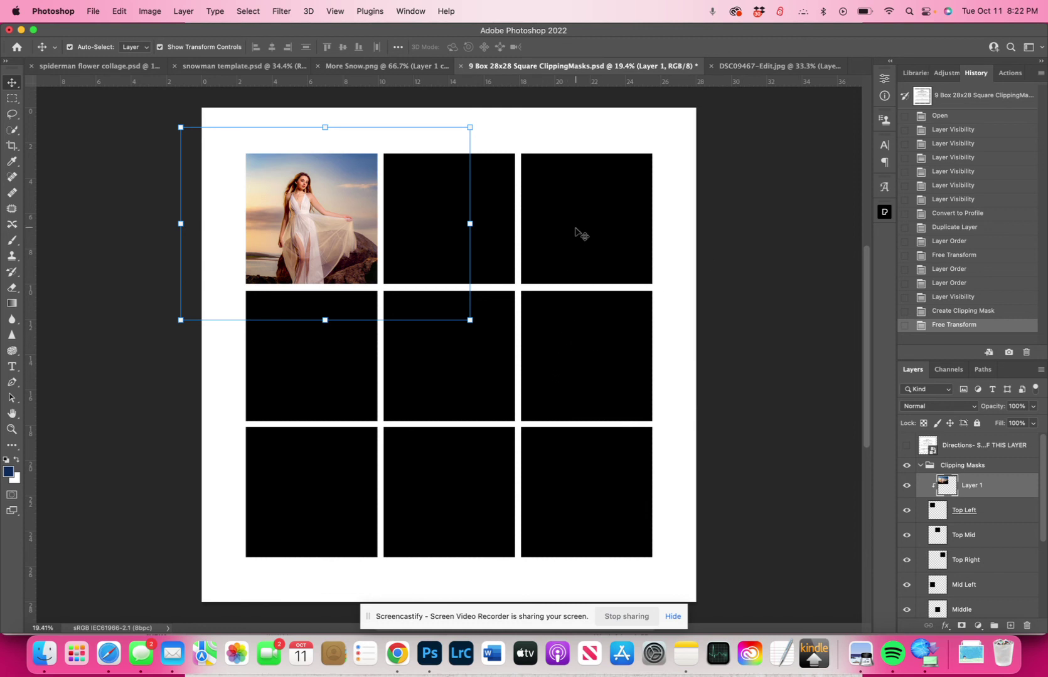
Toggle the Top Left mask layer's visibility off and on to check its effect on the clipped photo
{"action": "left_click", "coordinate": [979, 511]}
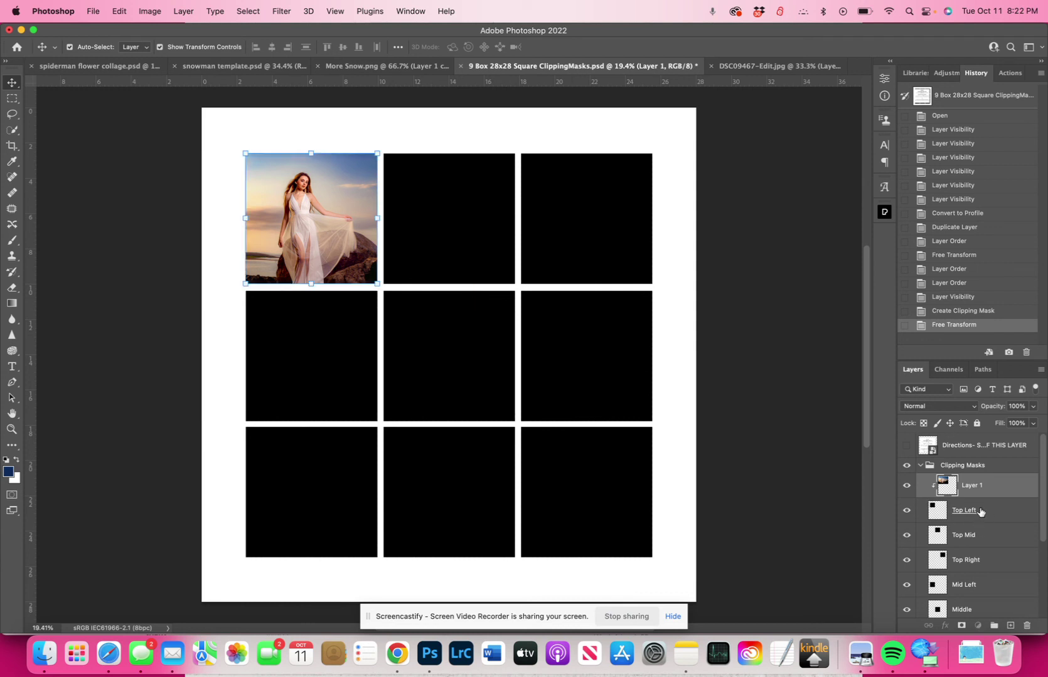
{"action": "left_click", "coordinate": [905, 515]}
{"action": "left_click", "coordinate": [905, 515]}
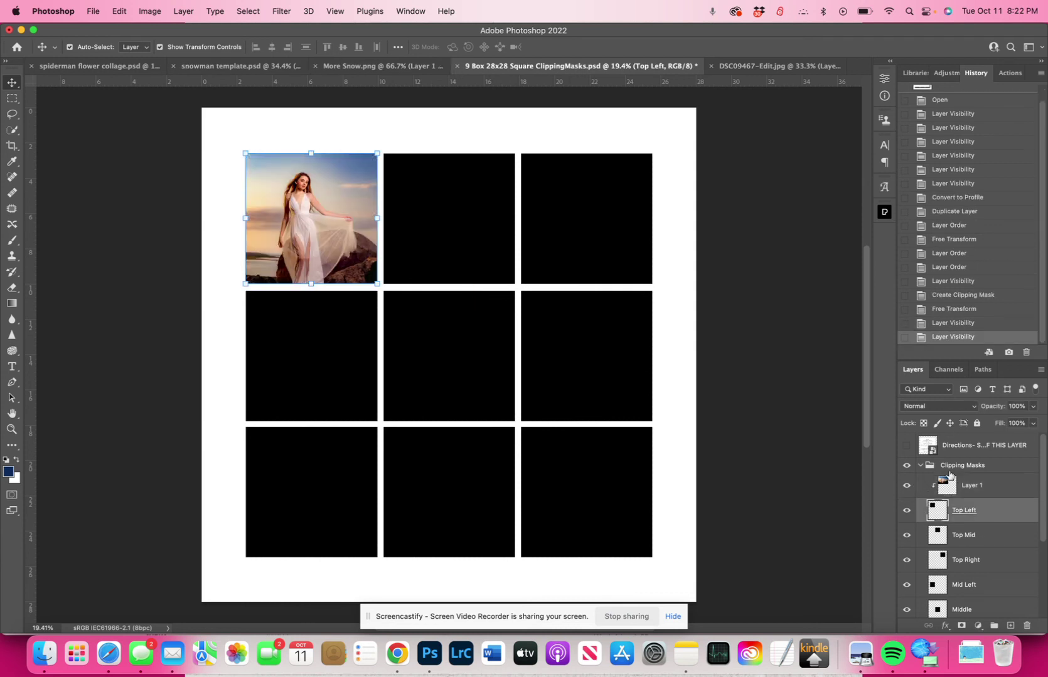